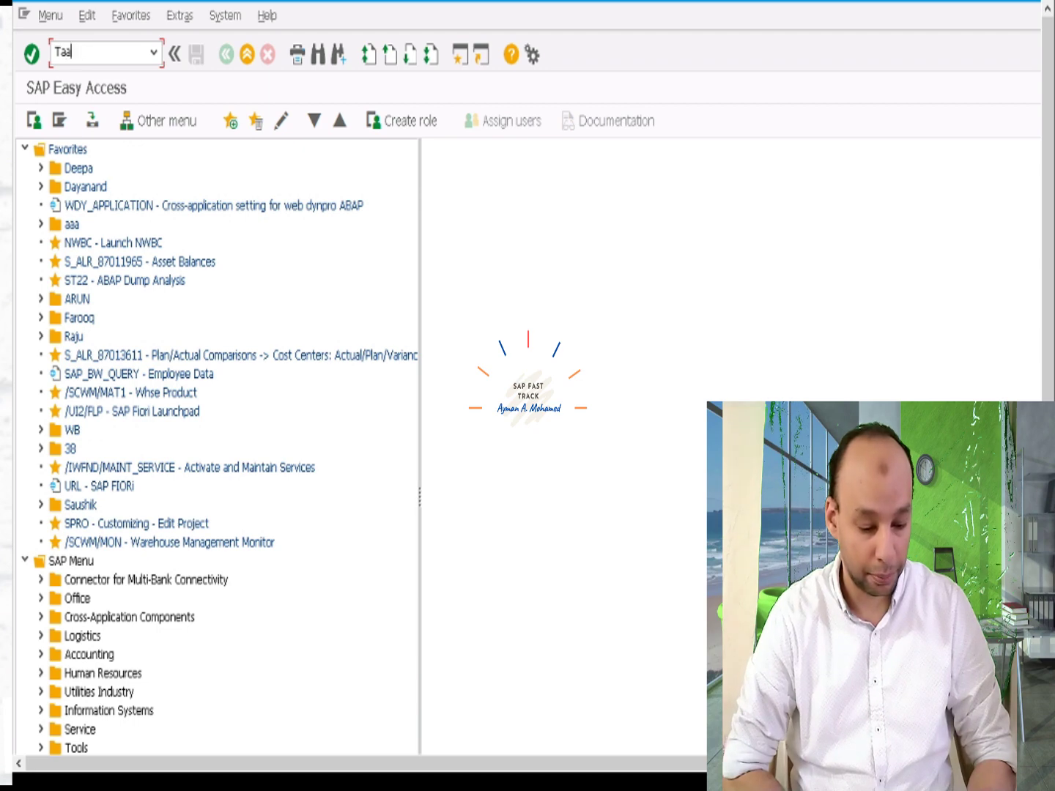
pyautogui.write('na')
# Run transaction TAANA, review the table analysis description and start a new table analysis
pyautogui.press('Return')
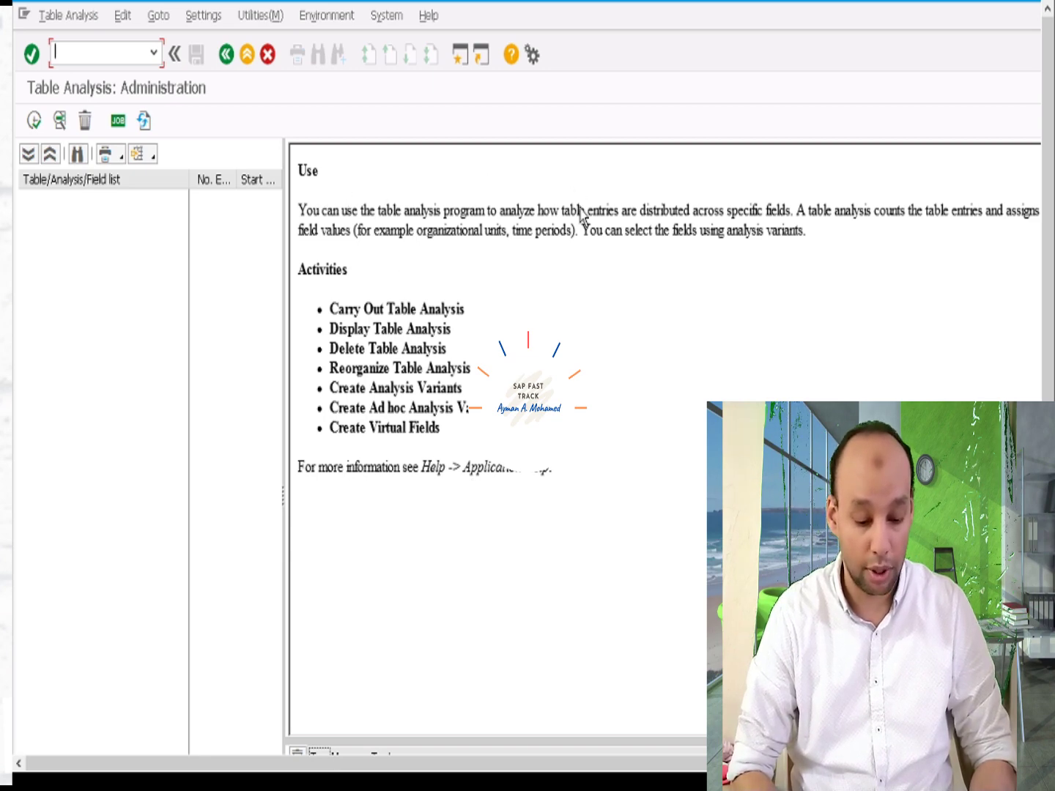
pyautogui.click(532, 210)
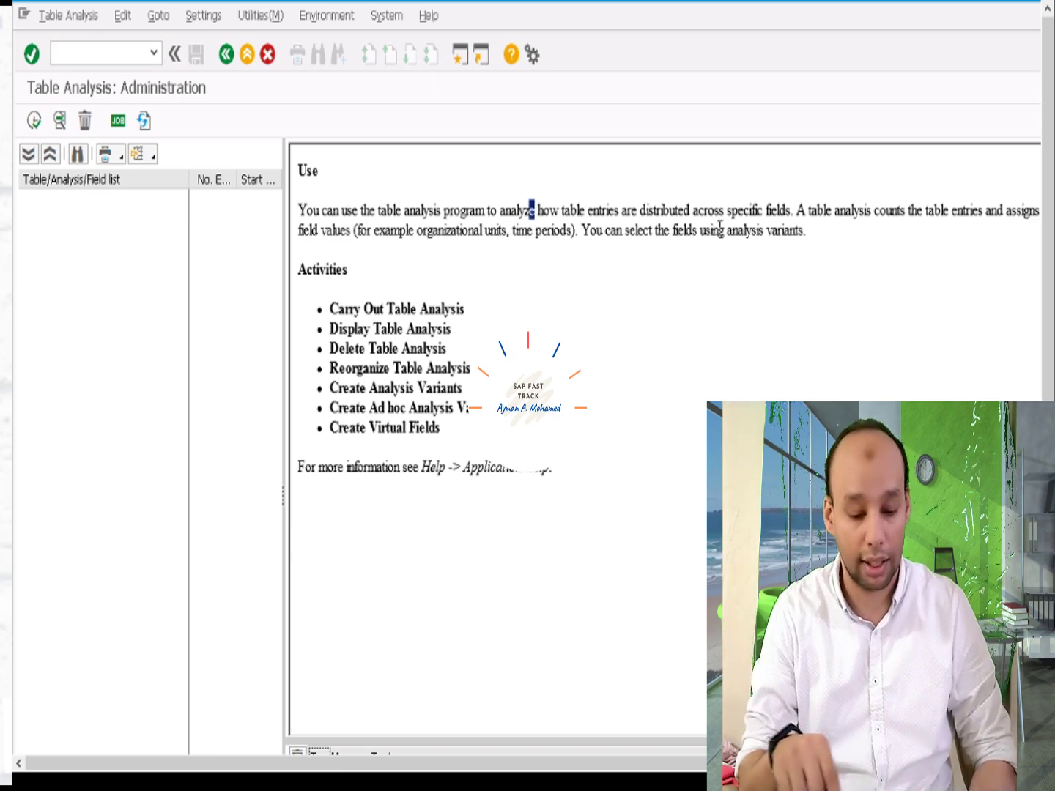
pyautogui.moveTo(719, 227); pyautogui.dragTo(842, 245)
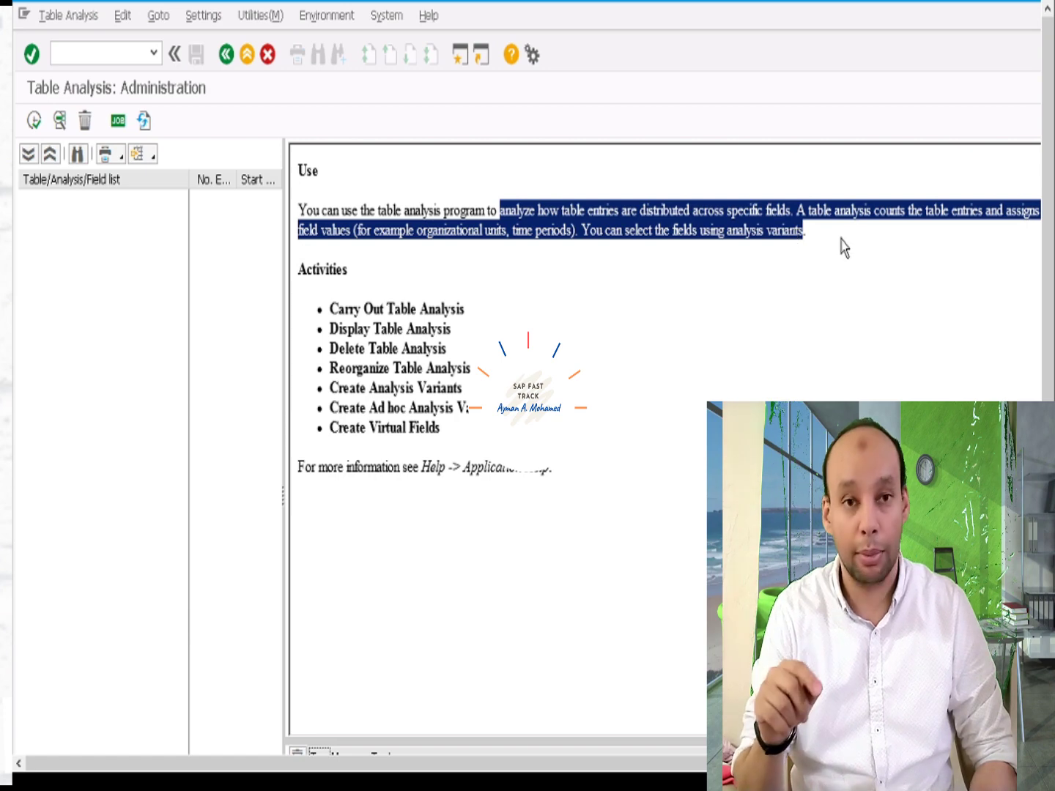
pyautogui.click(896, 220)
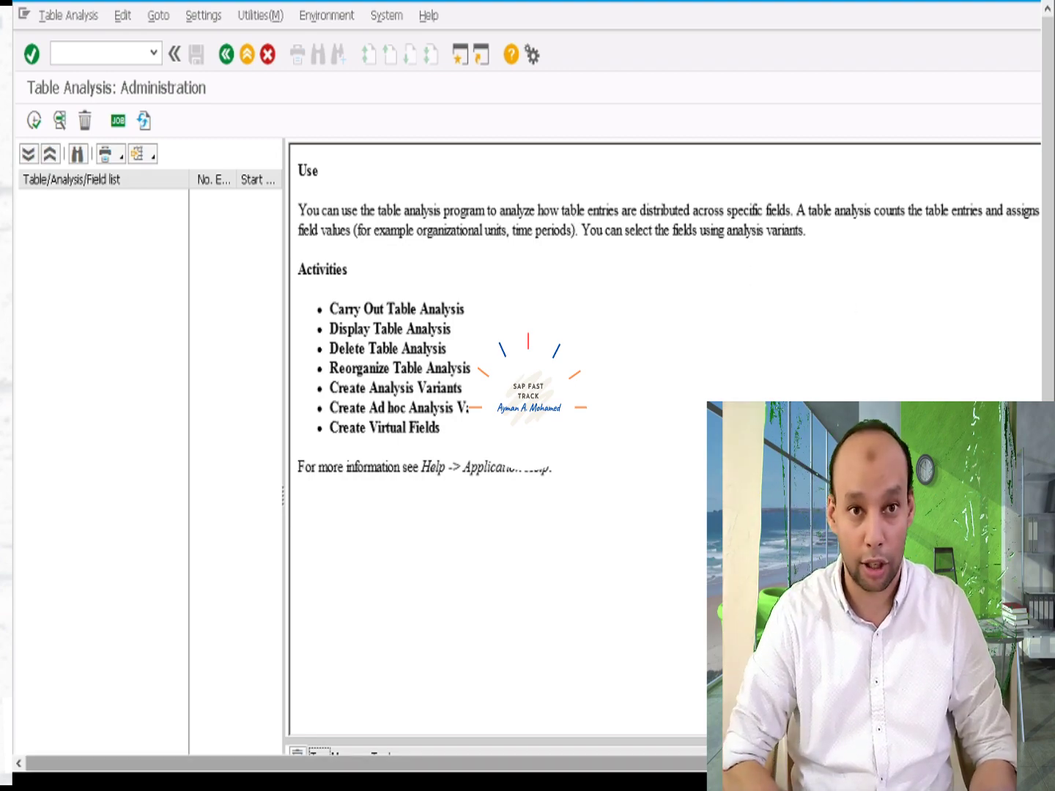
pyautogui.hscroll(5, 529, 413)
pyautogui.hscroll(5, 527, 412)
pyautogui.hscroll(1, 527, 412)
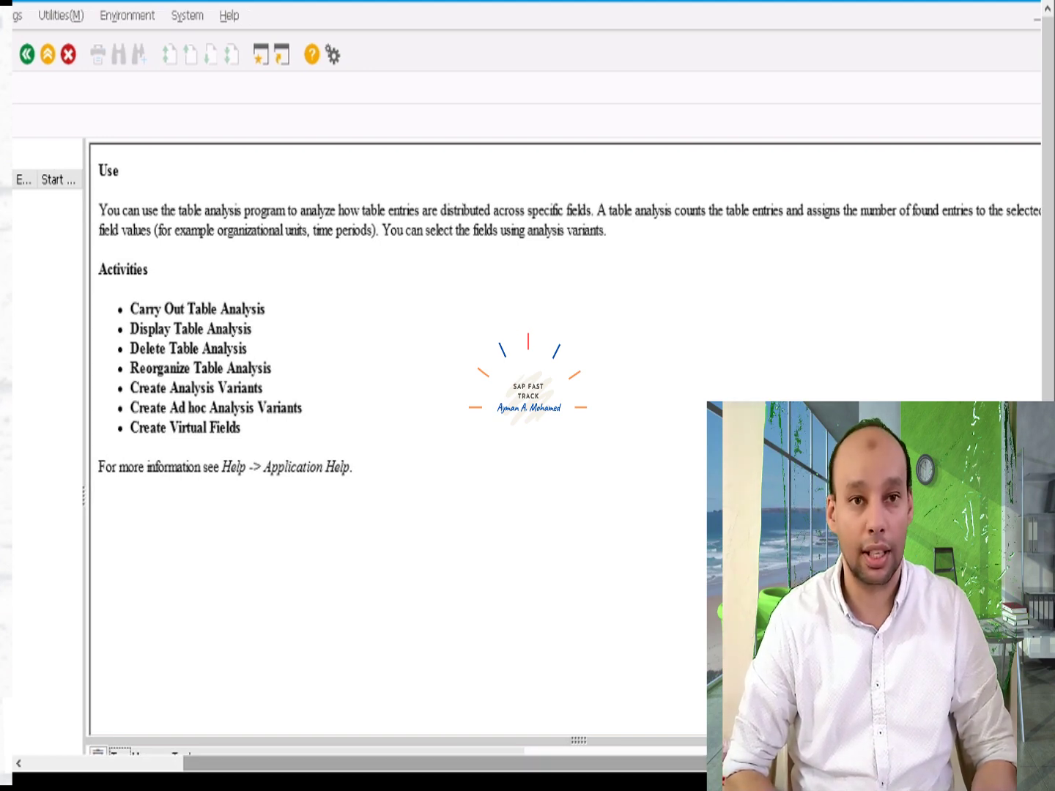
pyautogui.hscroll(1, 528, 411)
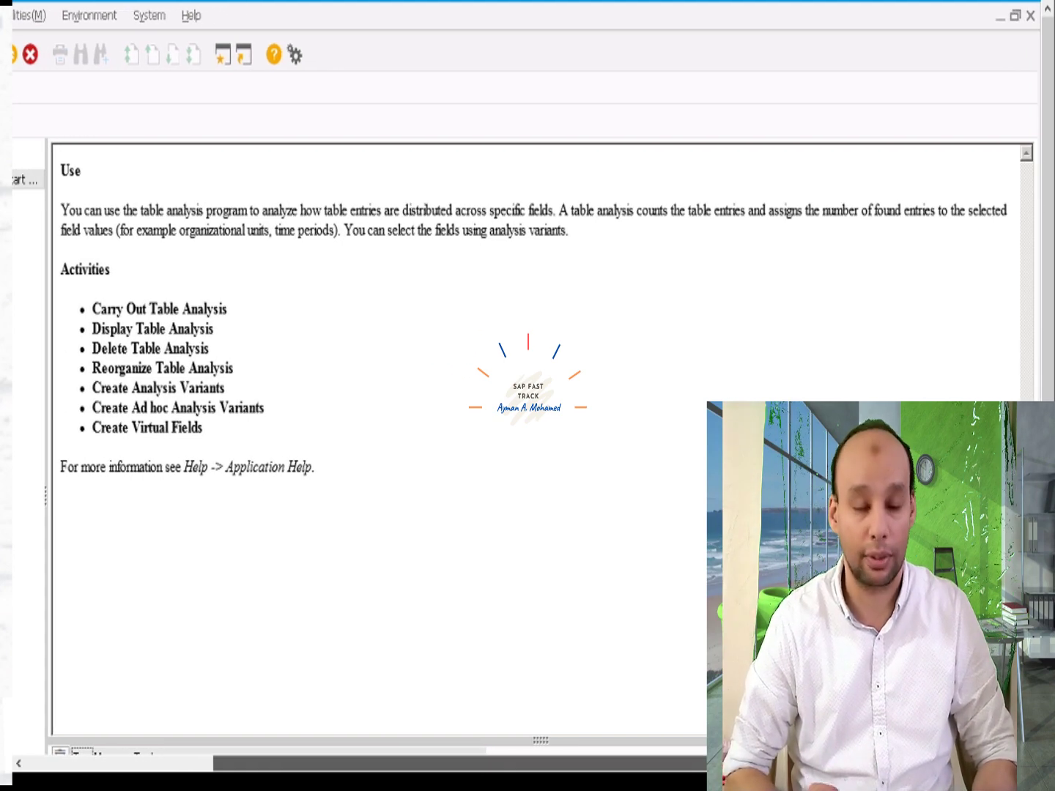
pyautogui.hscroll(-1, 528, 413)
pyautogui.hscroll(-1, 527, 412)
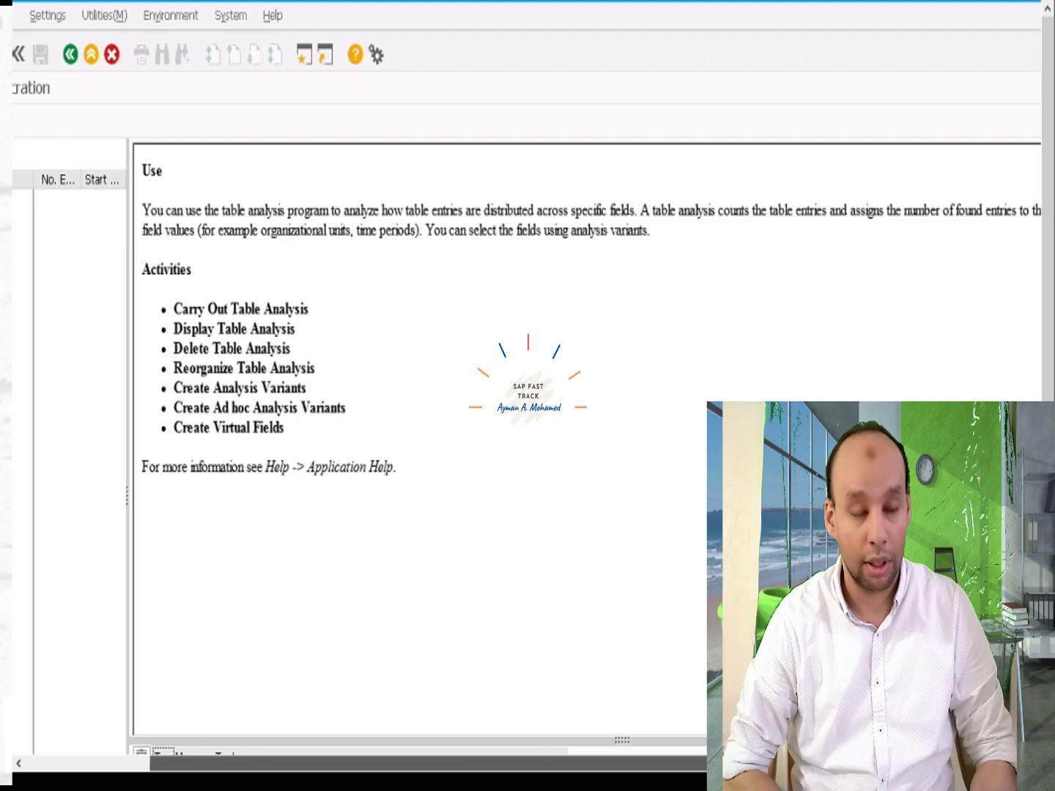
pyautogui.hscroll(-1, 527, 412)
pyautogui.hscroll(-2, 529, 412)
pyautogui.hscroll(-1, 528, 412)
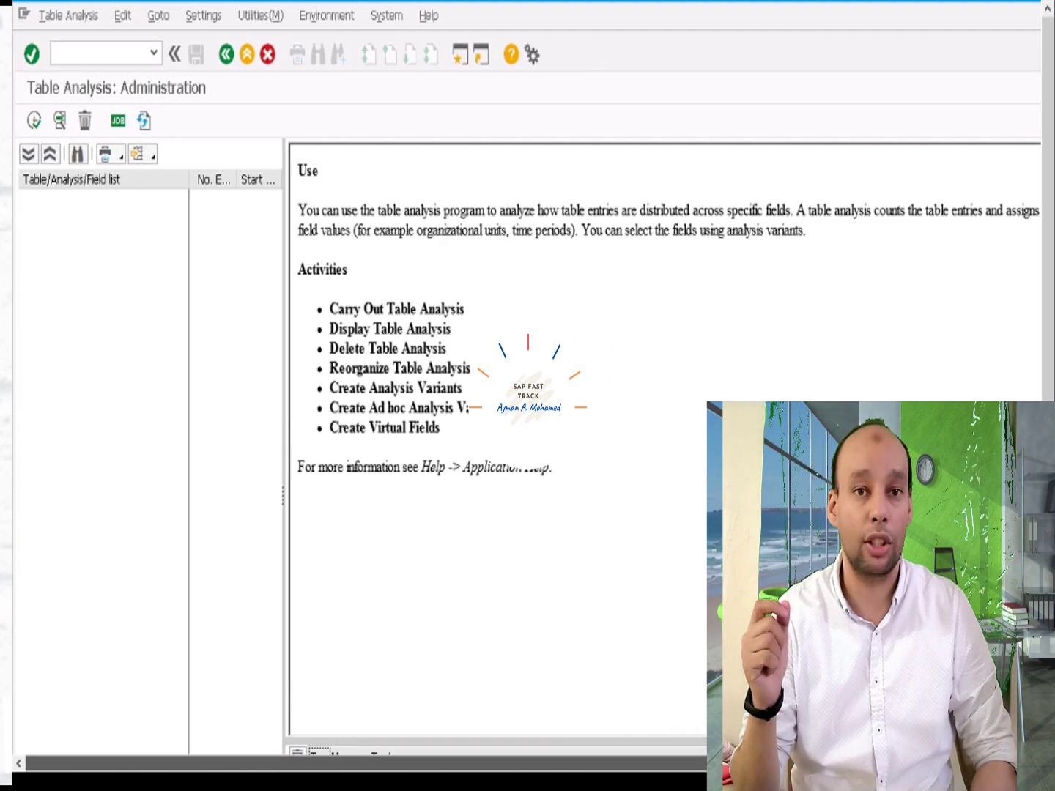
pyautogui.click(37, 122)
pyautogui.write('BKPF')
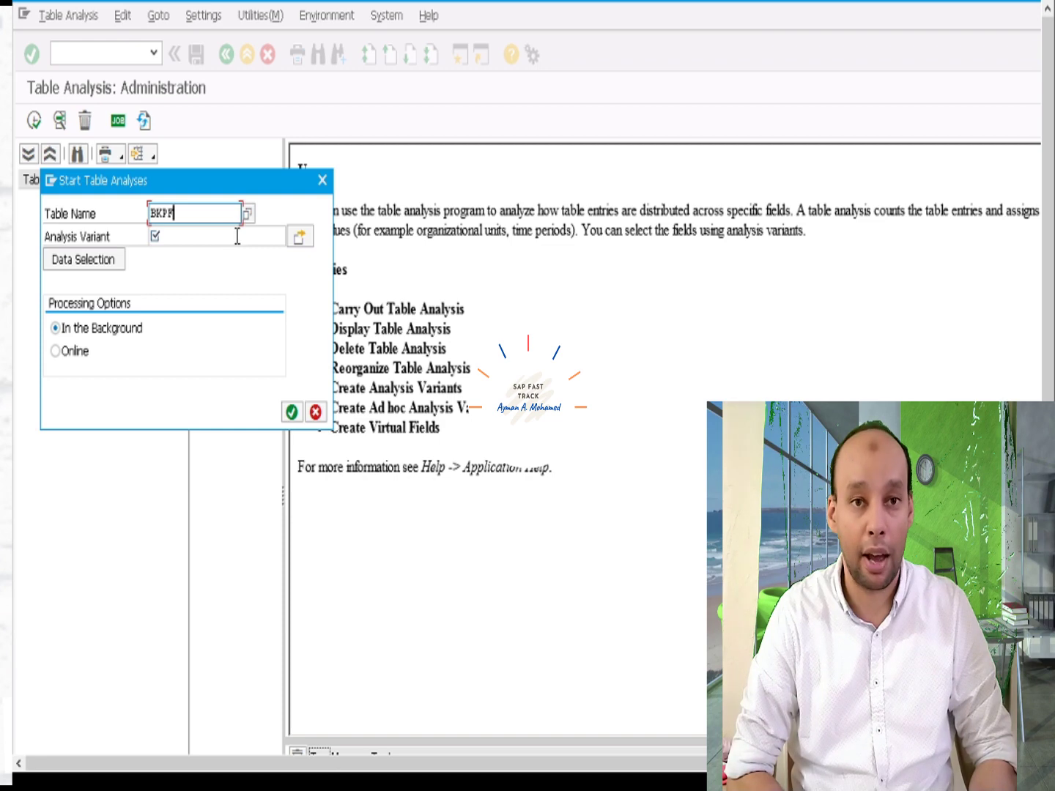
pyautogui.click(238, 237)
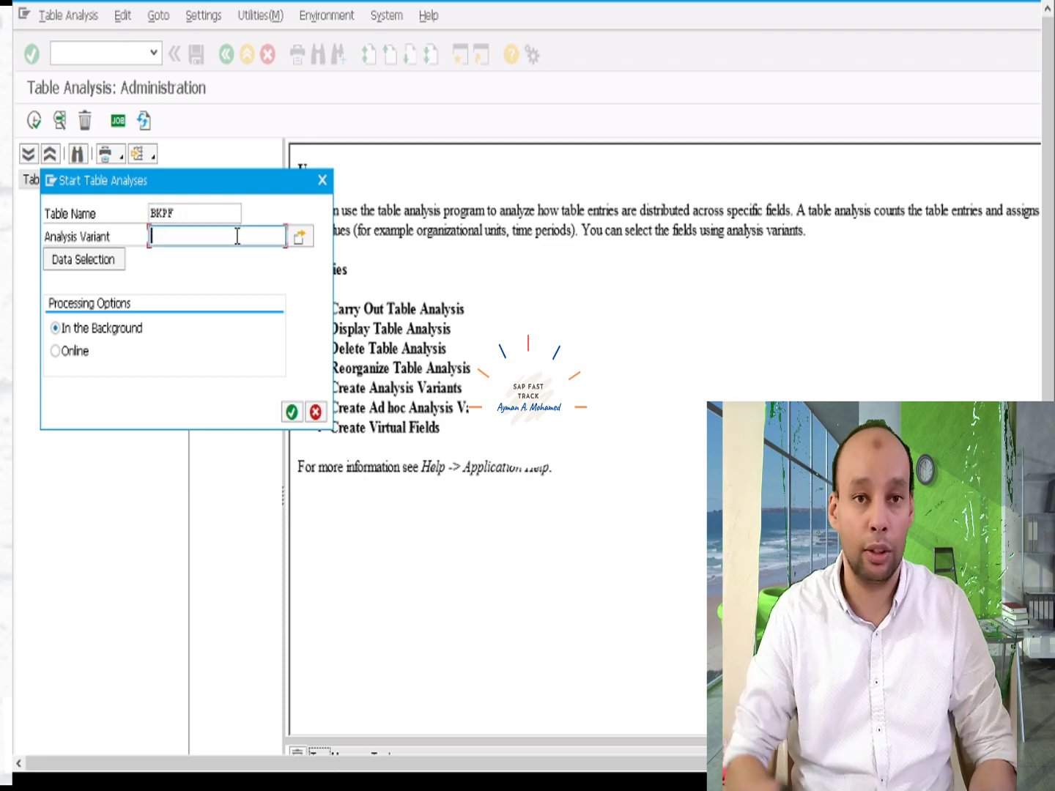
pyautogui.click(300, 244)
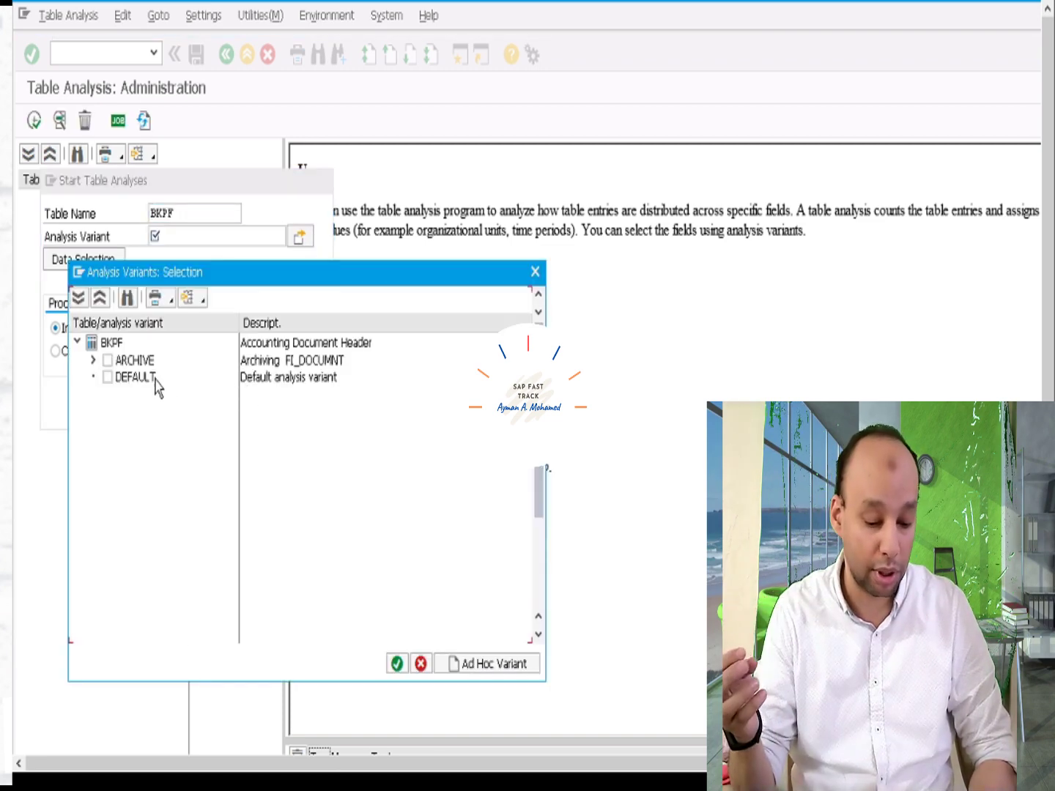
pyautogui.click(107, 377)
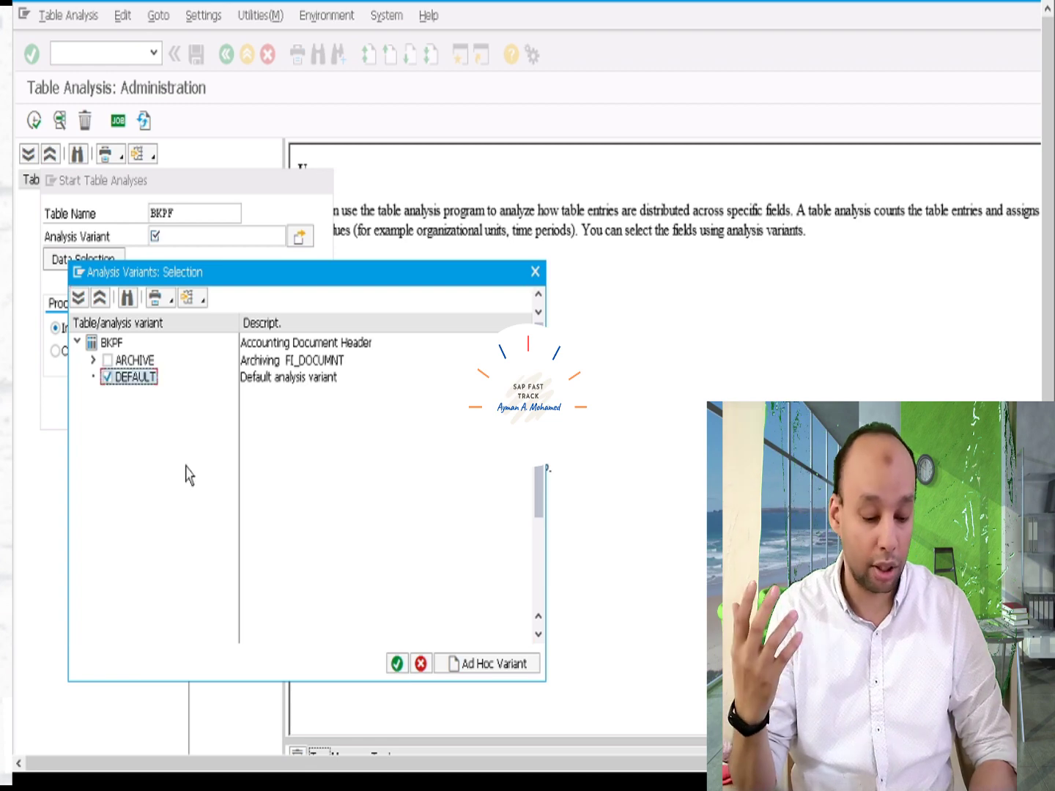
pyautogui.click(397, 664)
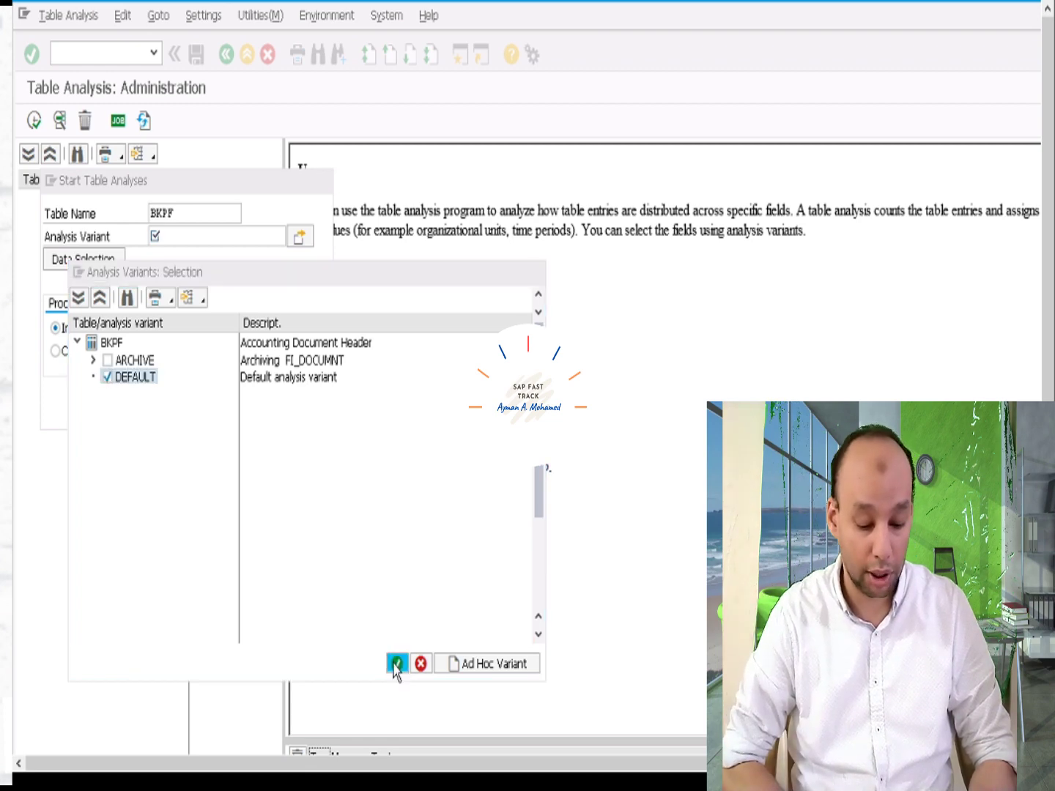
pyautogui.click(58, 350)
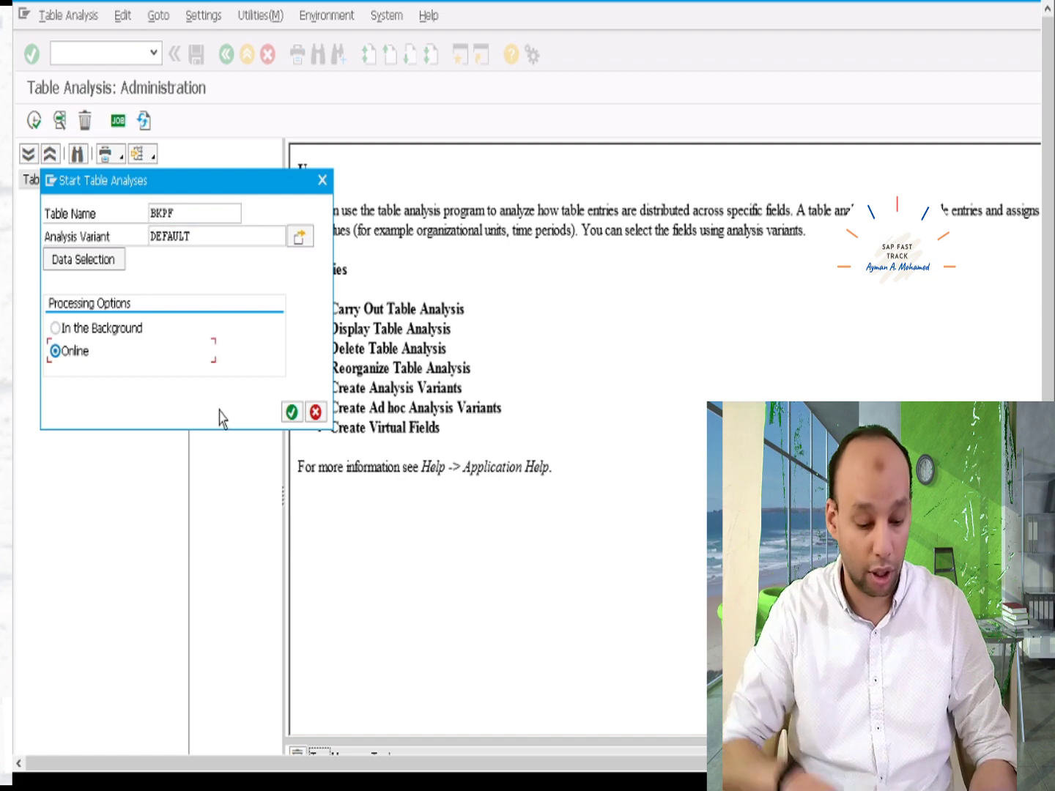
pyautogui.click(291, 412)
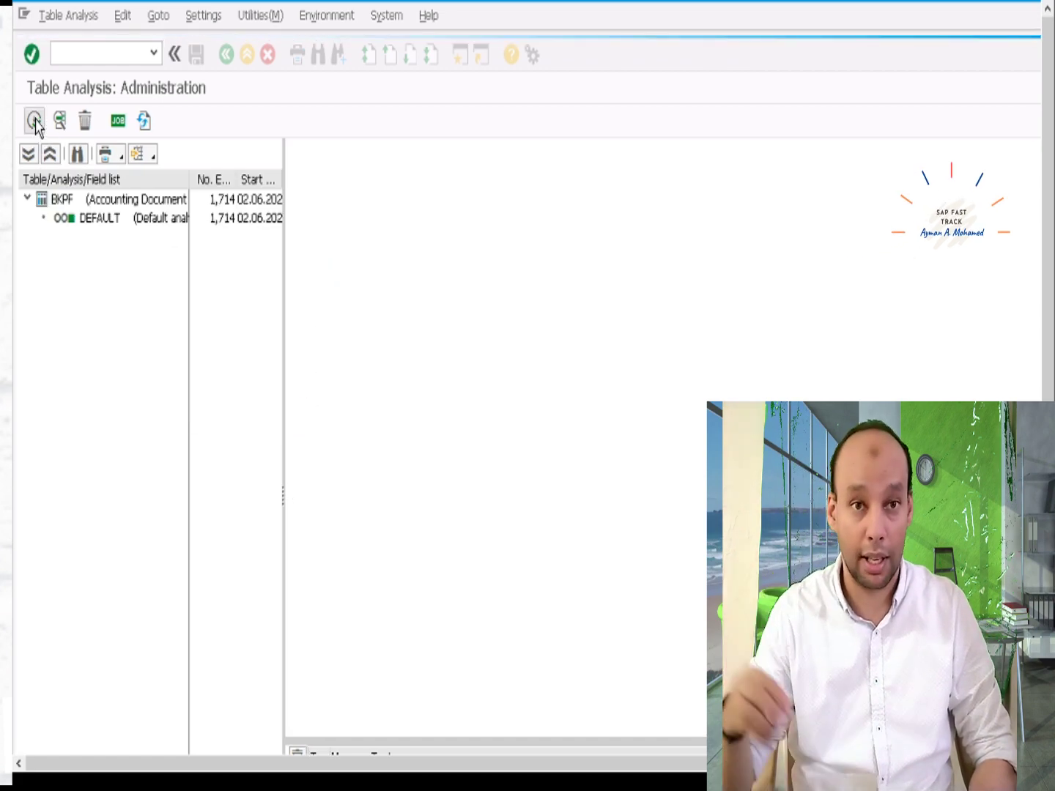
pyautogui.click(60, 200)
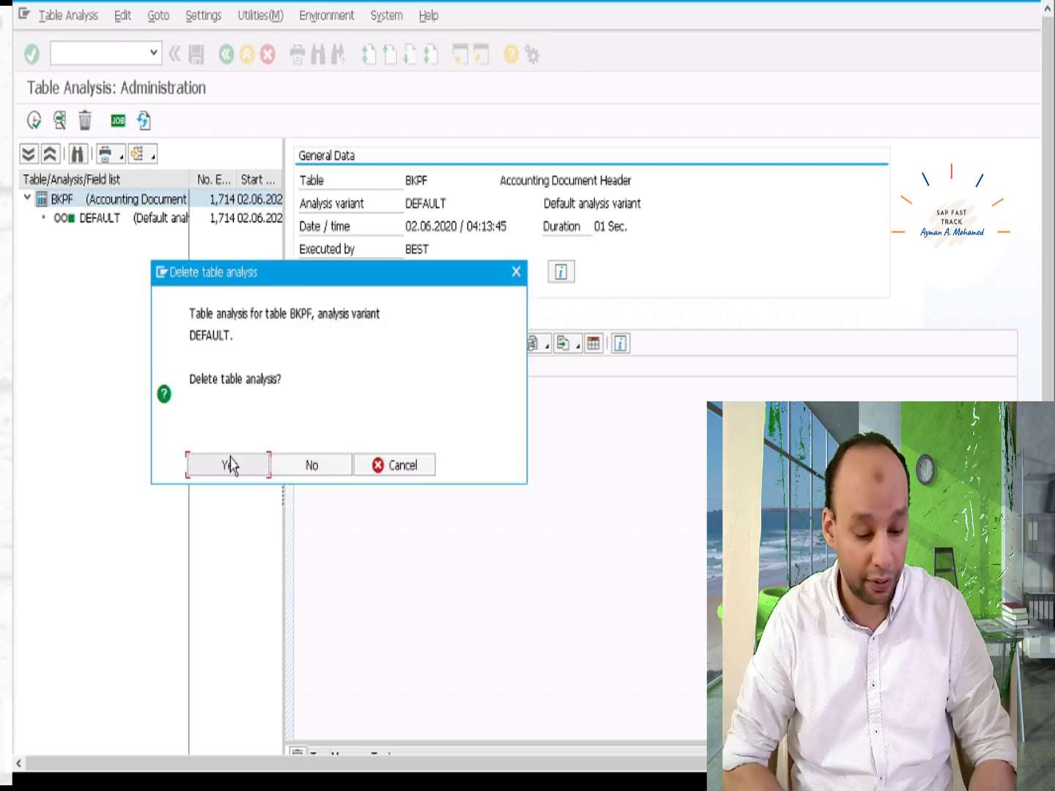
pyautogui.click(229, 466)
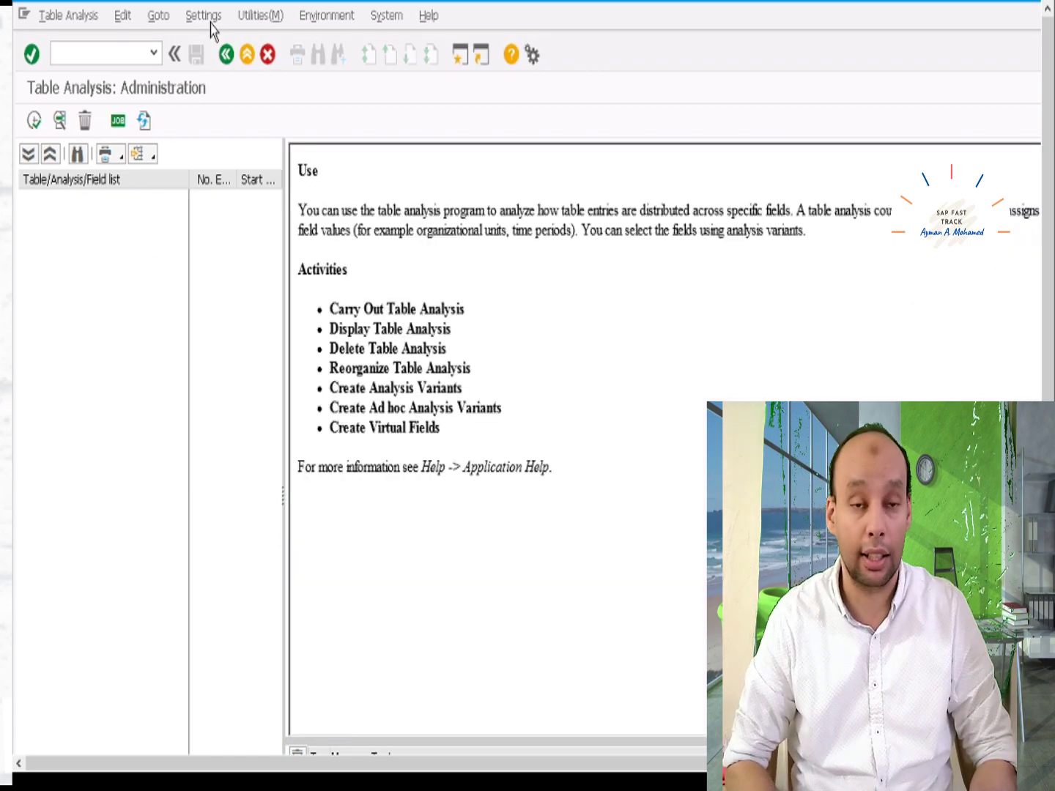
pyautogui.click(33, 120)
pyautogui.write('BKPF')
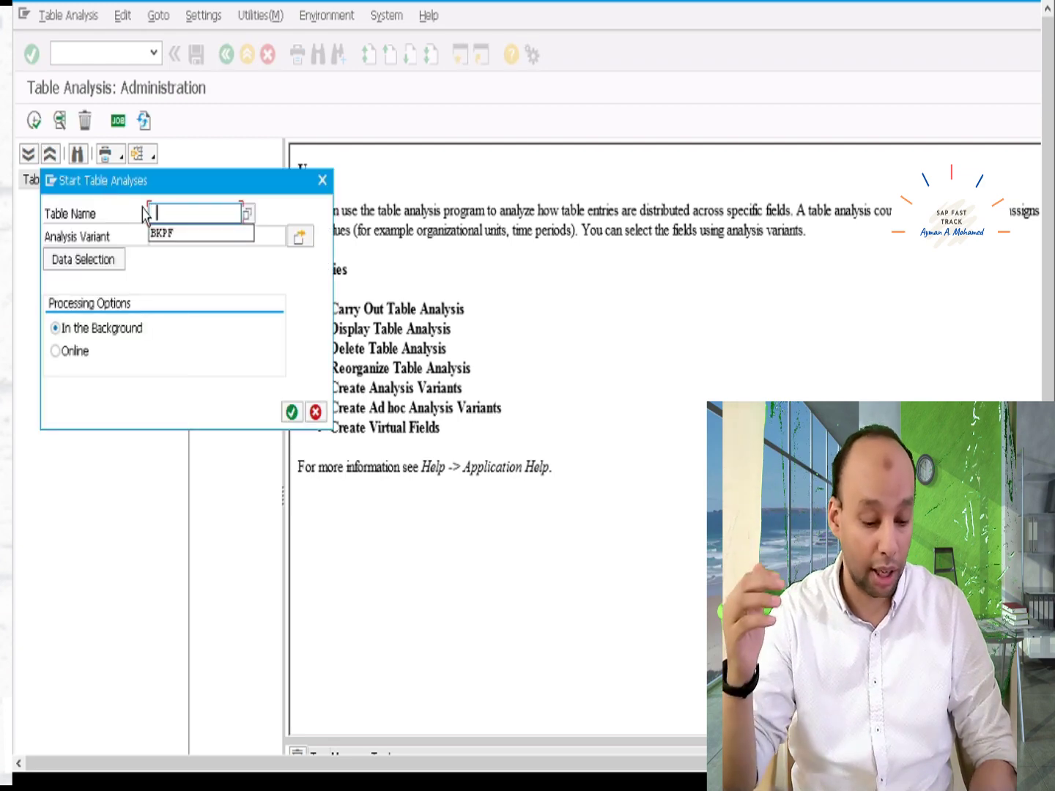
# Create a new ad hoc analysis variant for BKPF with Document type BLART as a field
pyautogui.click(307, 235)
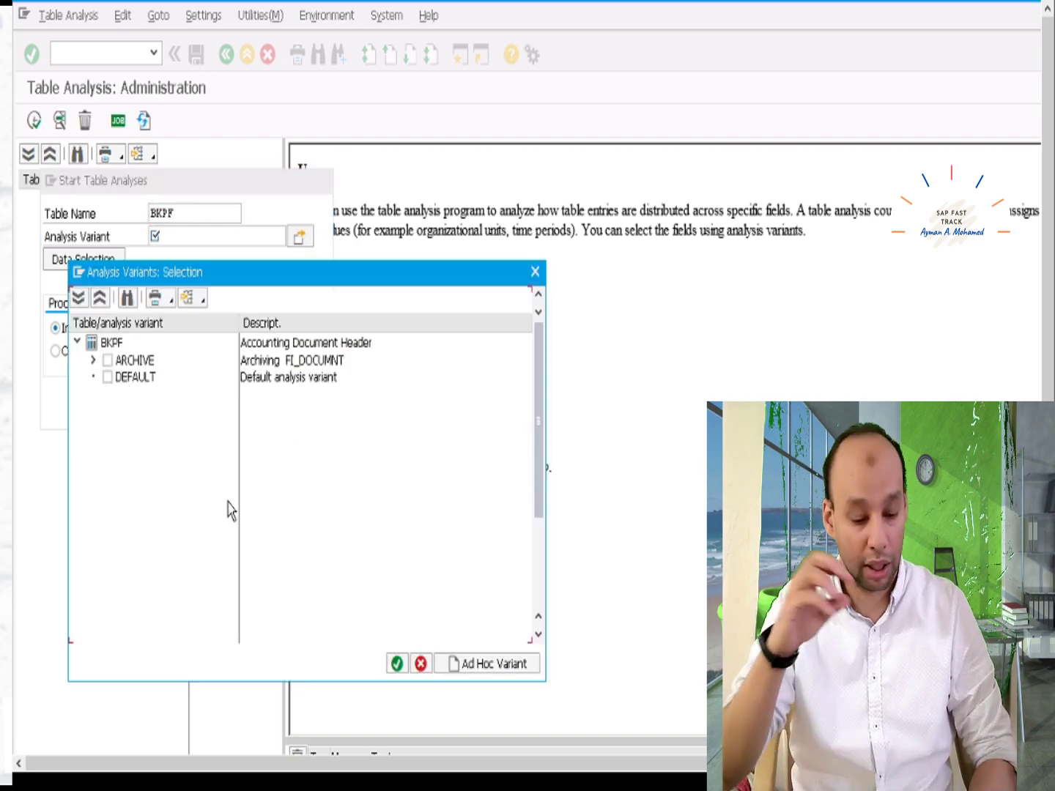
pyautogui.click(461, 666)
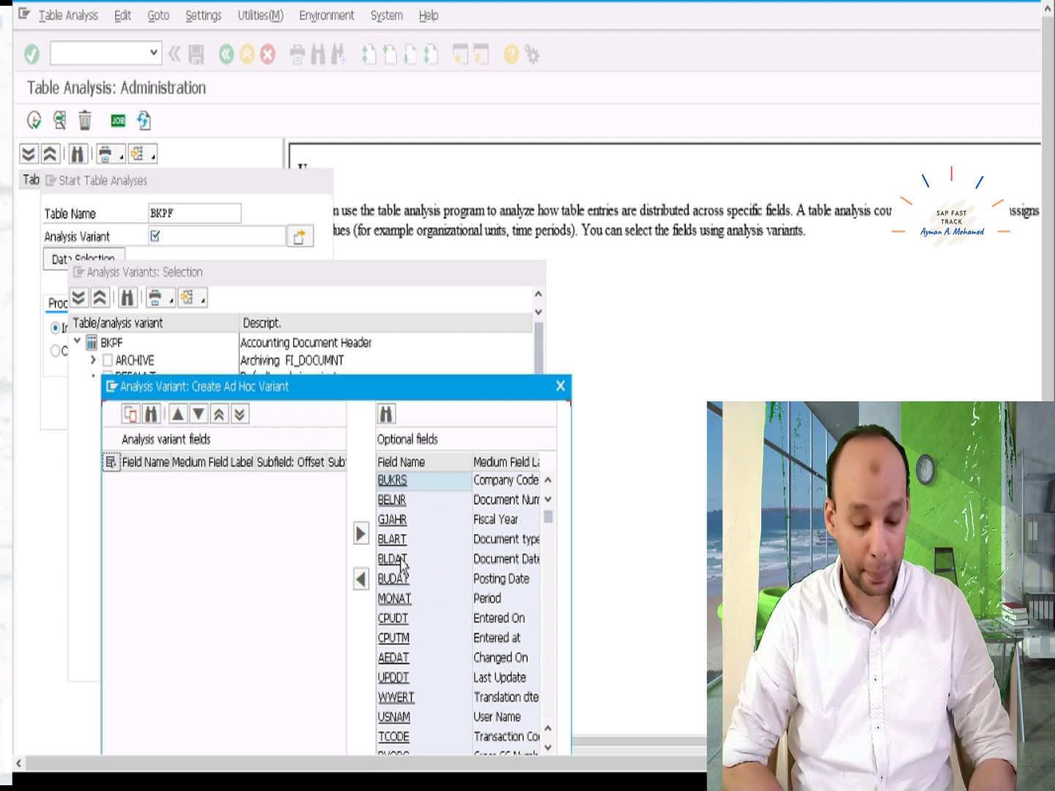
pyautogui.click(394, 541)
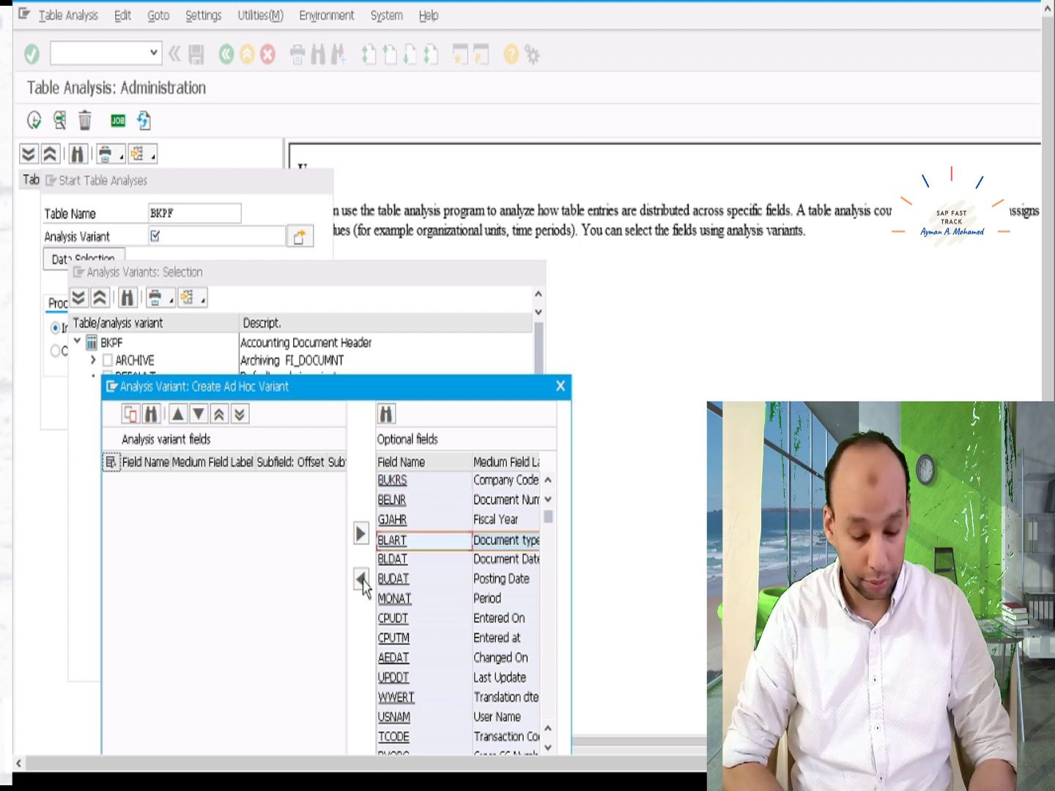
pyautogui.click(360, 579)
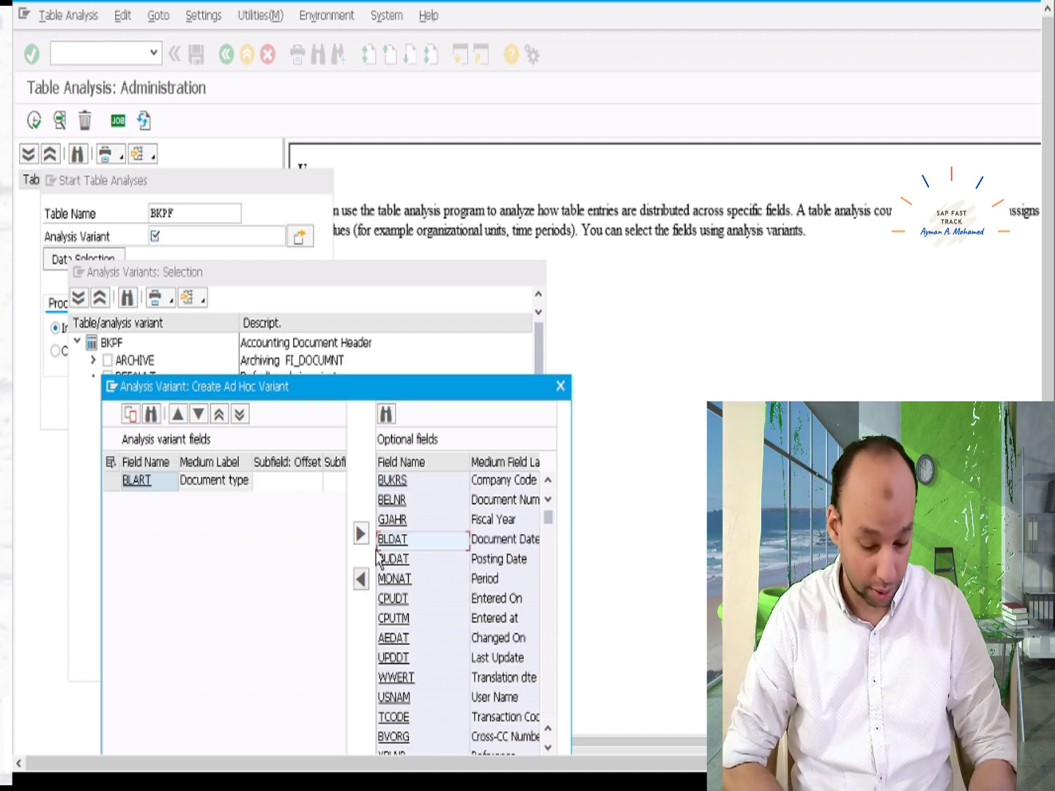
# Add Fiscal Year GJAHR, save the ad hoc variant and use AD-HOC for the analysis
pyautogui.click(392, 524)
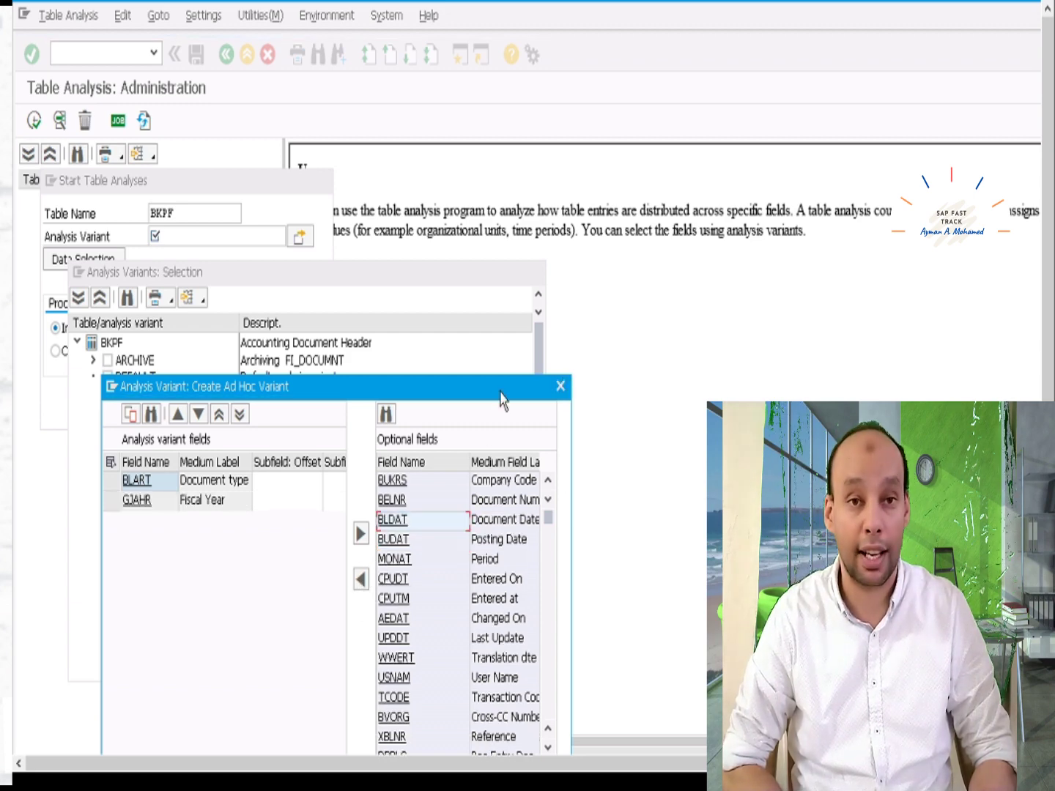
pyautogui.moveTo(500, 401); pyautogui.dragTo(511, 301)
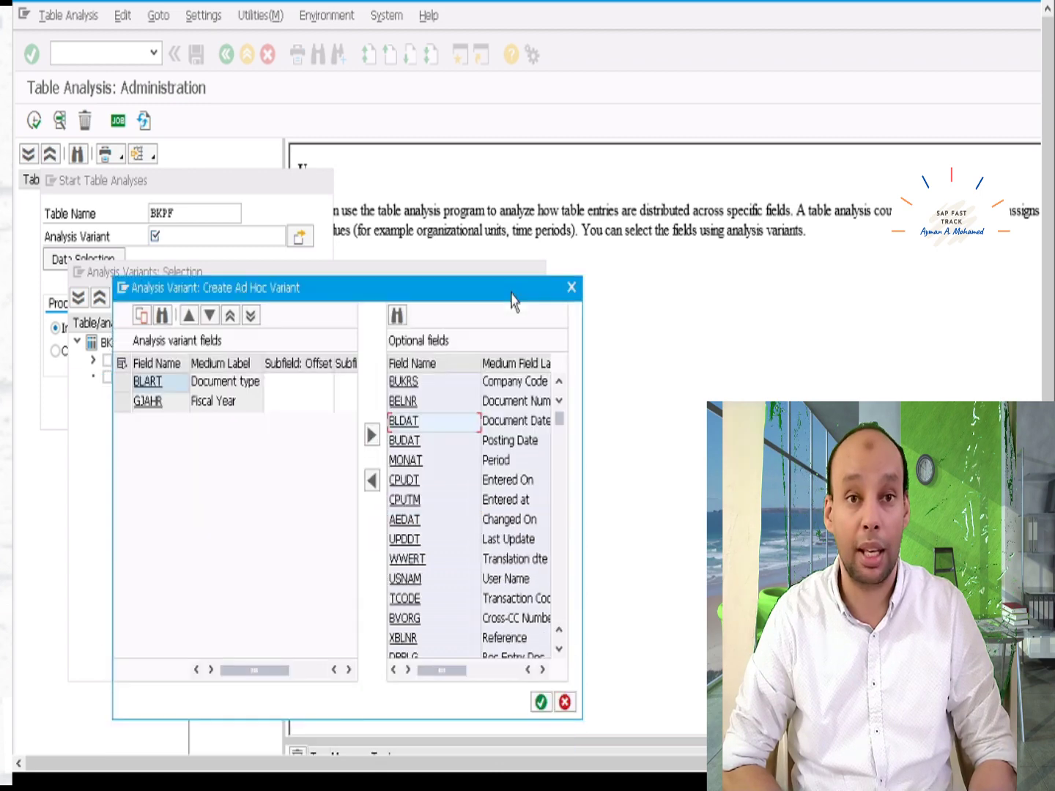
pyautogui.click(541, 702)
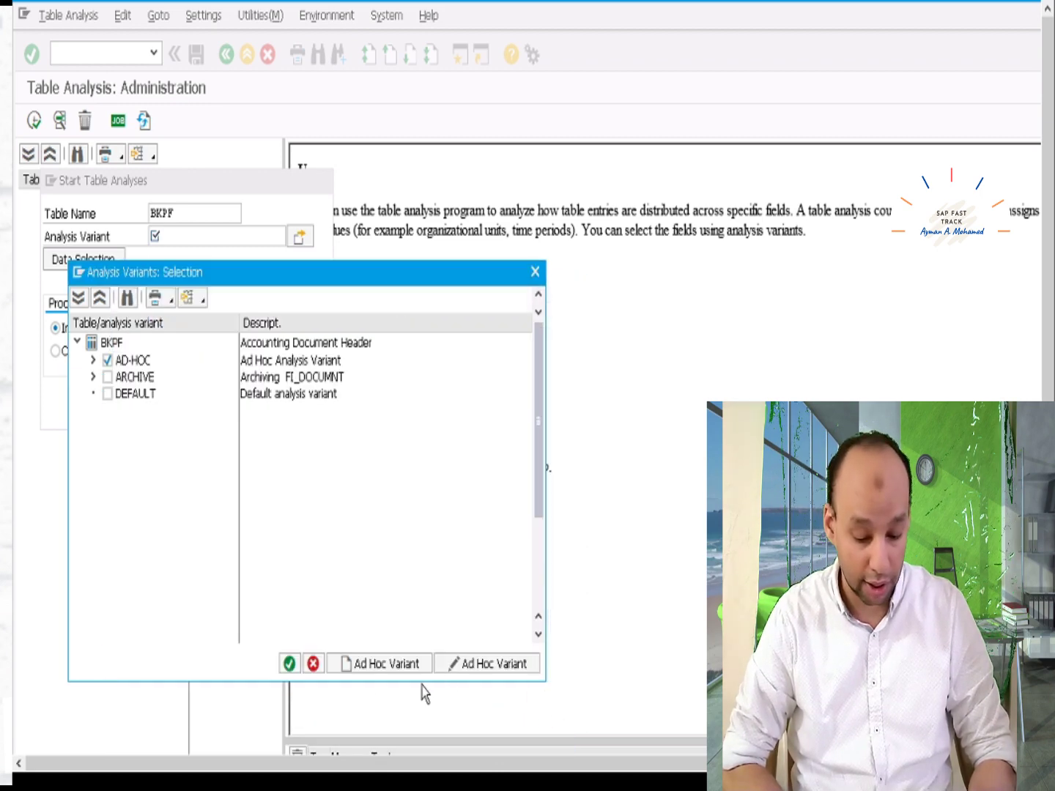
pyautogui.click(290, 665)
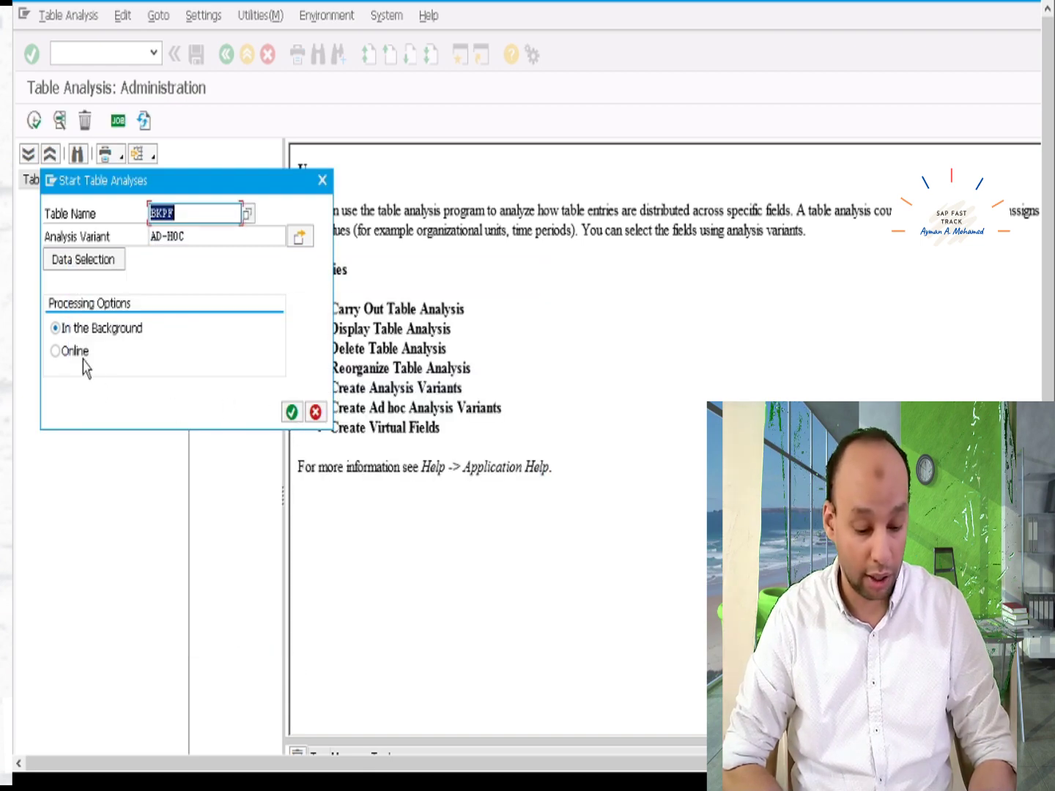
# Restrict the selection to Fiscal Year 2020 and execute the BKPF analysis online
pyautogui.click(98, 263)
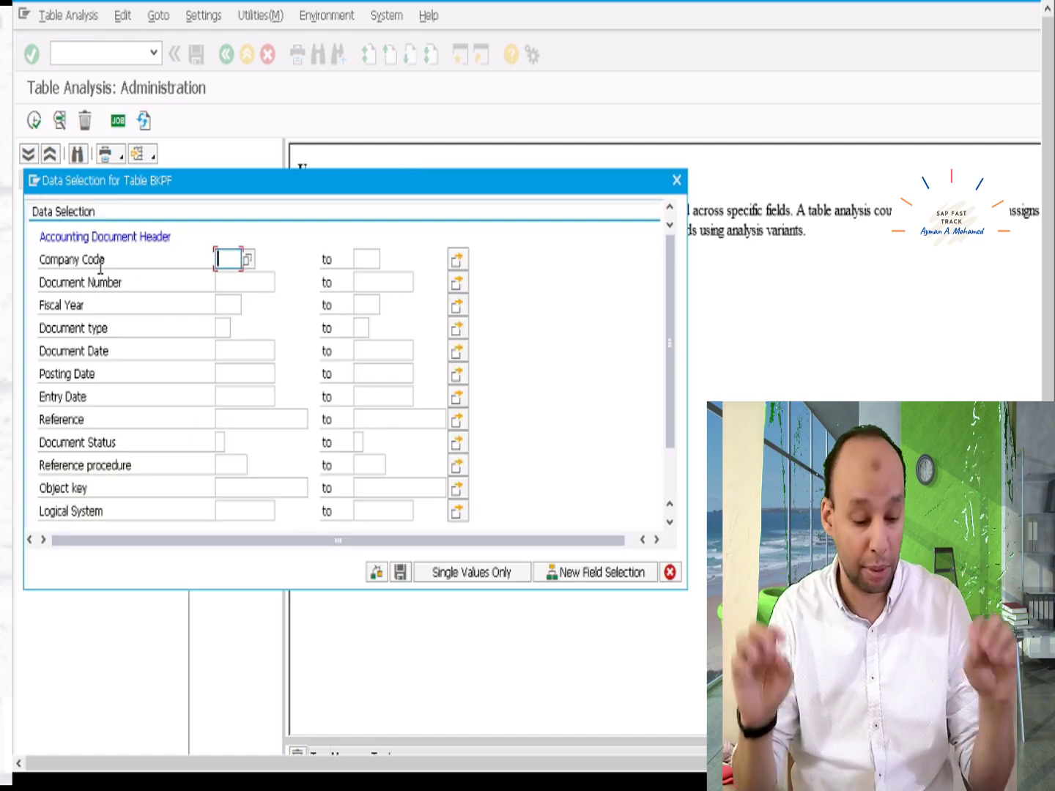
pyautogui.click(222, 313)
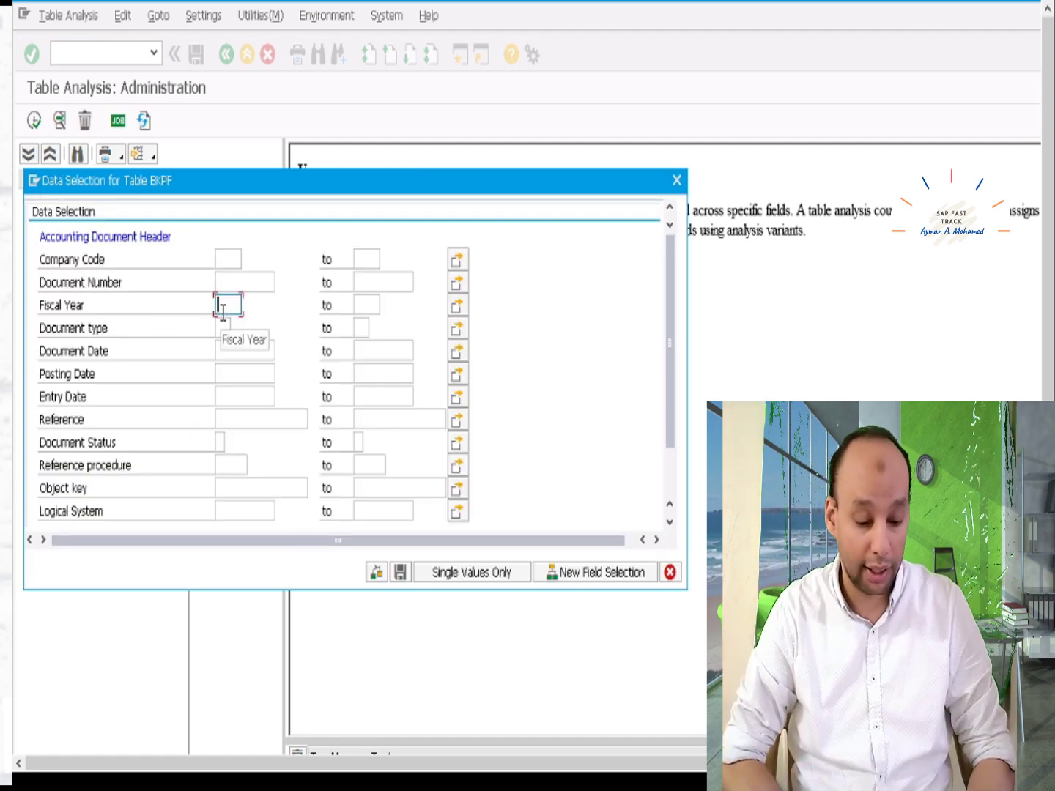
pyautogui.write('2020')
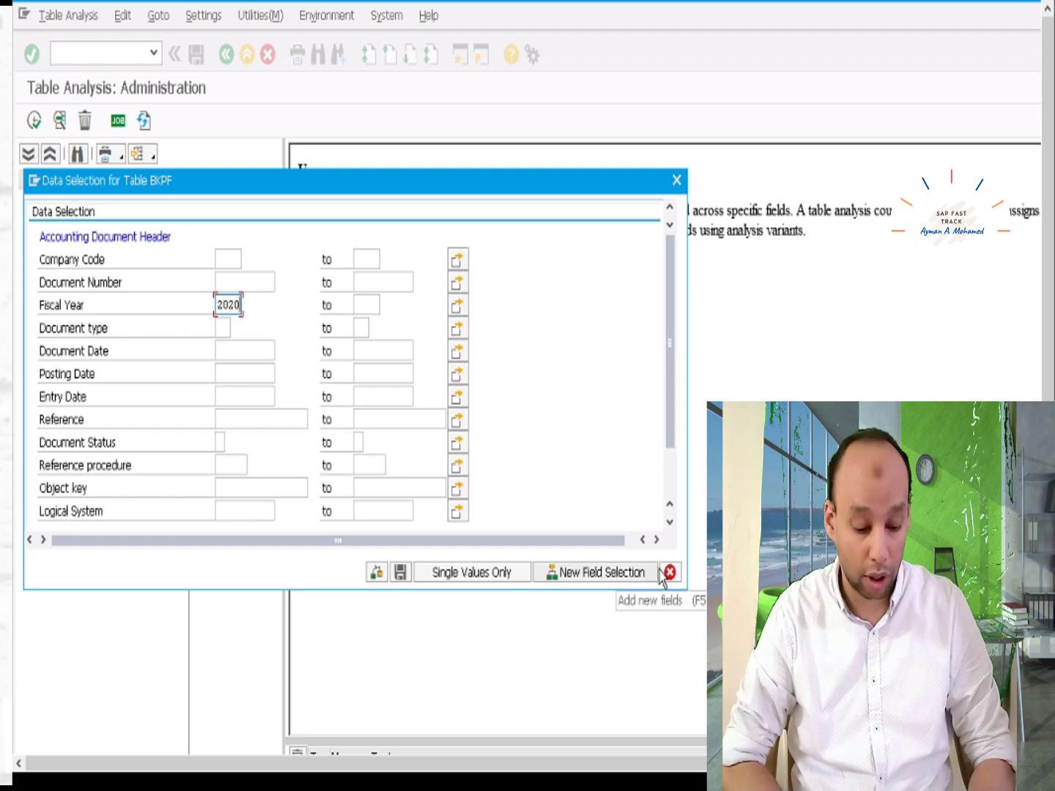
pyautogui.click(400, 575)
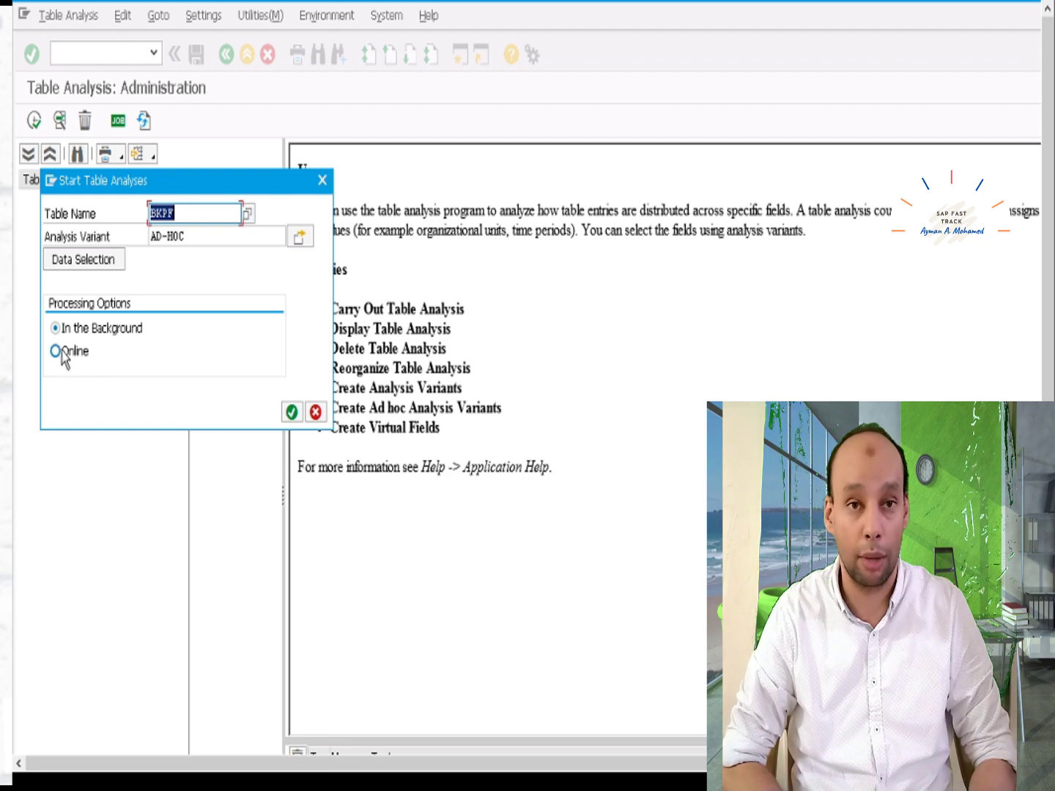
pyautogui.click(58, 353)
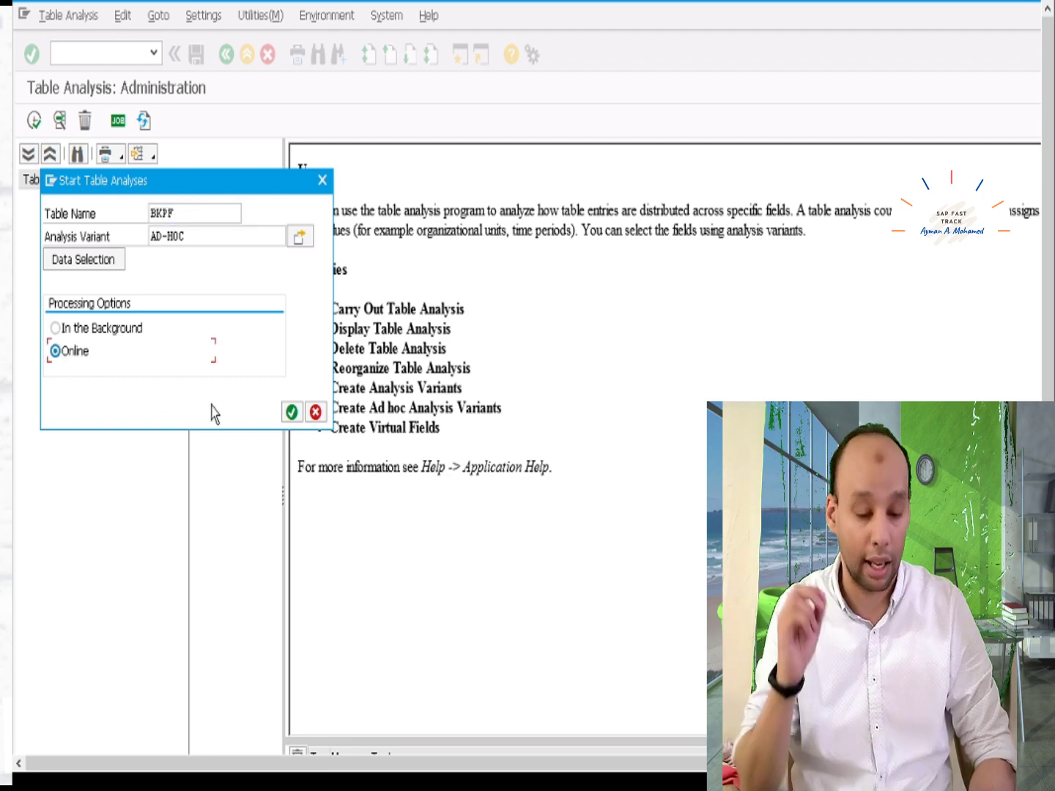
pyautogui.click(292, 412)
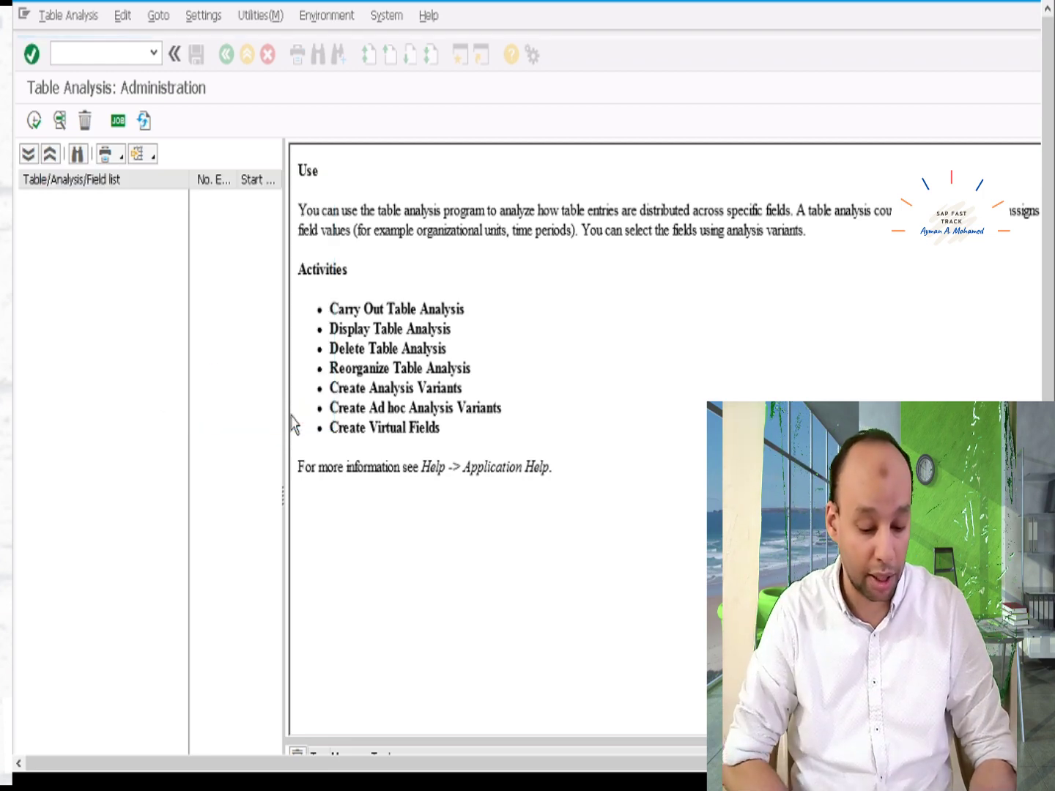
# Review the document type counts, e.g. 392 for type SA, and return to the BKPF analysis entry
pyautogui.click(34, 123)
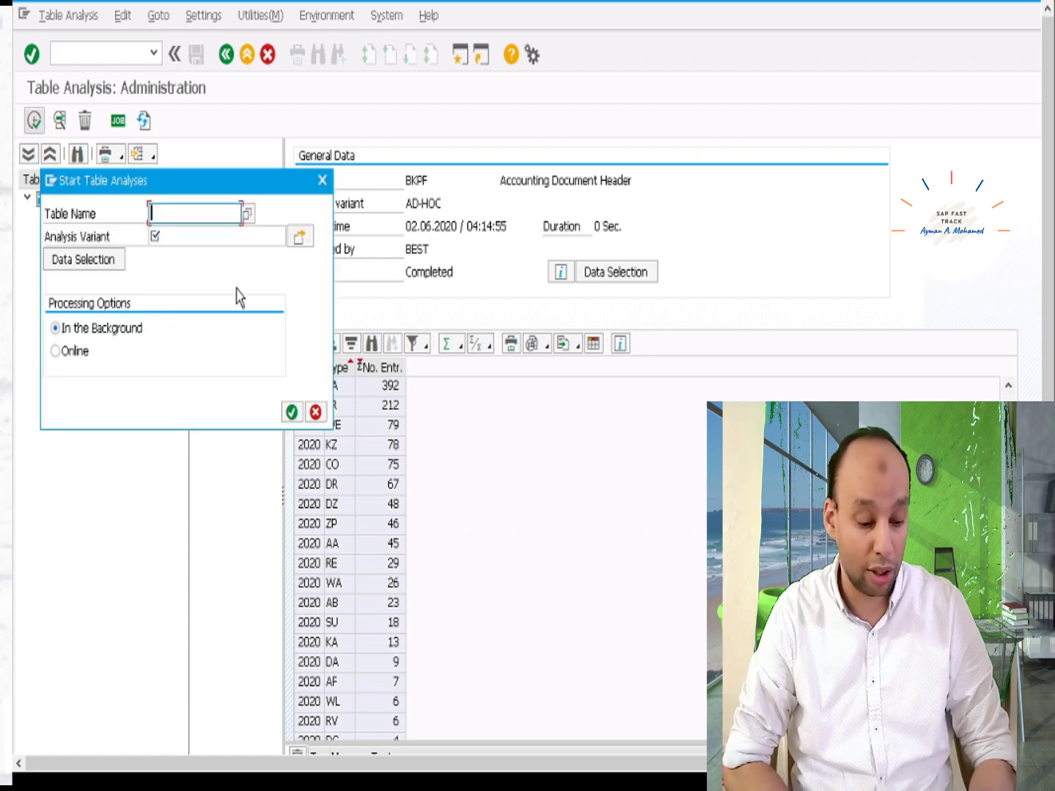
pyautogui.click(322, 182)
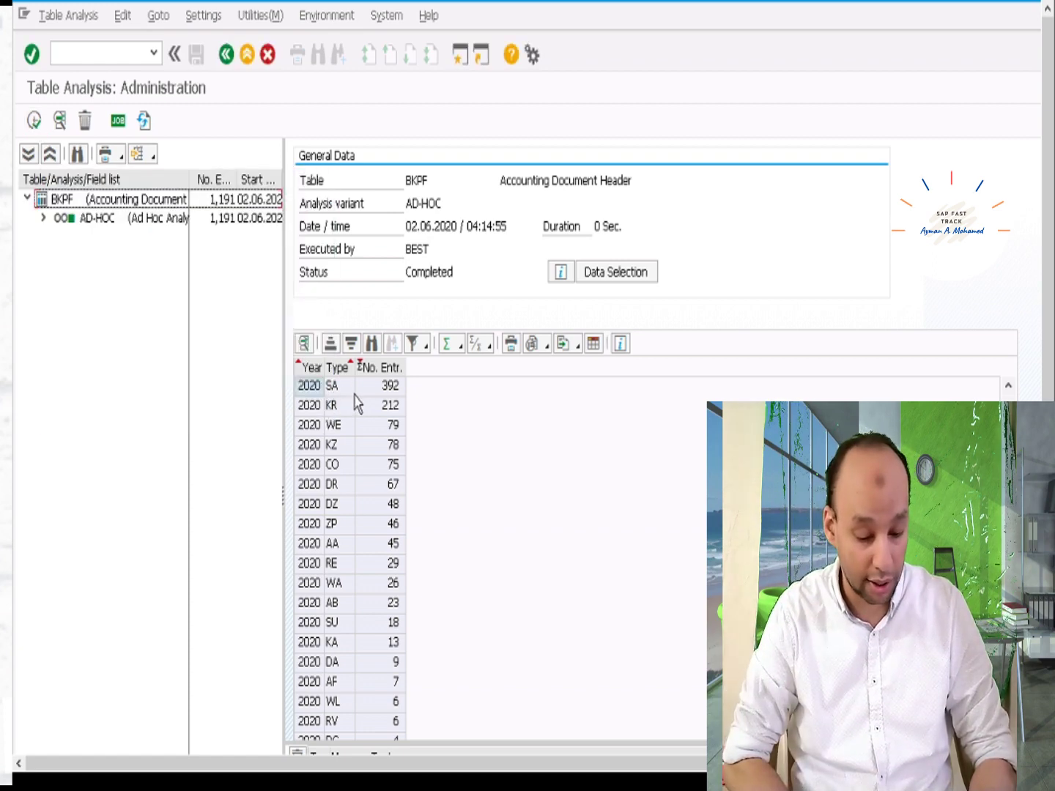
pyautogui.click(377, 391)
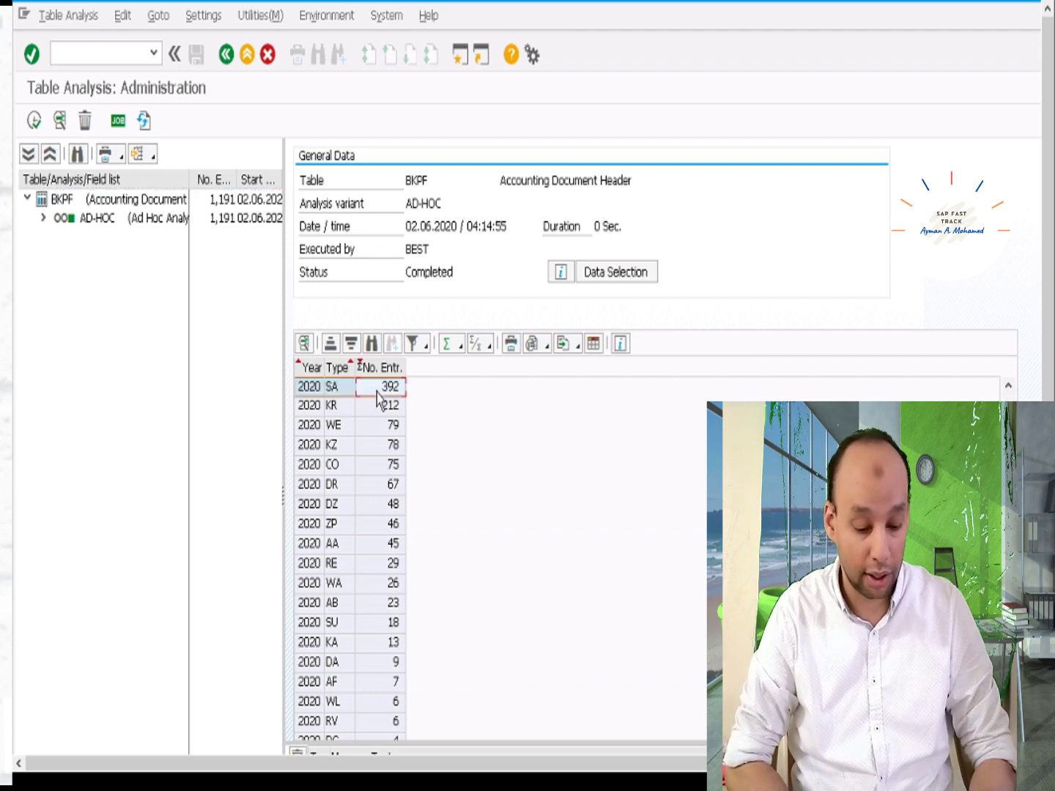
pyautogui.press('Down')
pyautogui.press('Down')
pyautogui.press('Down')
pyautogui.press('Down')
pyautogui.press('Down')
pyautogui.press('Down')
pyautogui.press('Down')
pyautogui.press('Down')
pyautogui.press('Down')
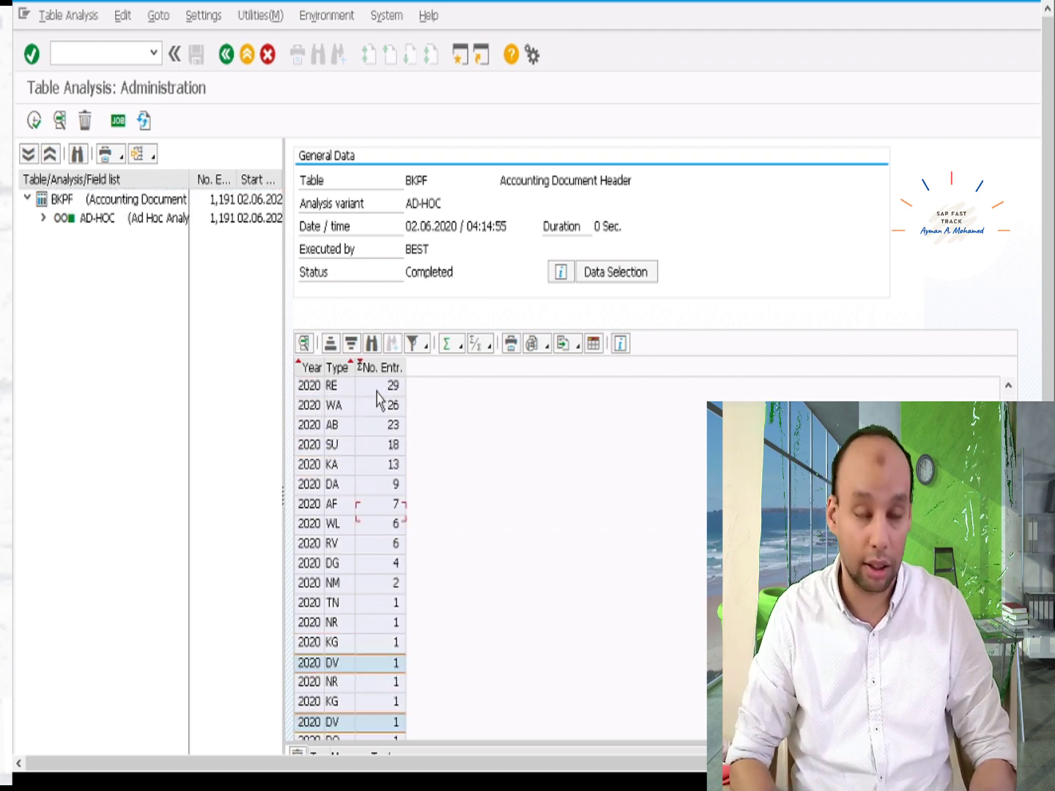
pyautogui.press('Down')
pyautogui.press('Down')
pyautogui.press('Down')
pyautogui.press('Down')
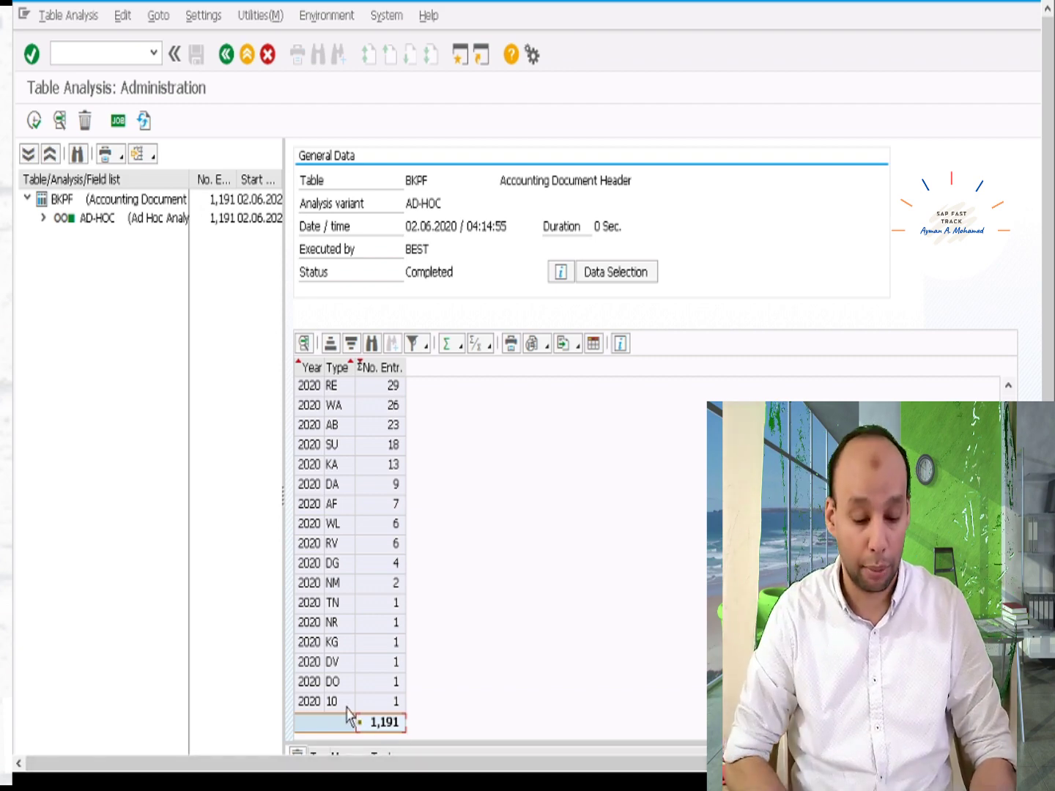
pyautogui.scroll(1, 347, 716)
pyautogui.scroll(3, 349, 716)
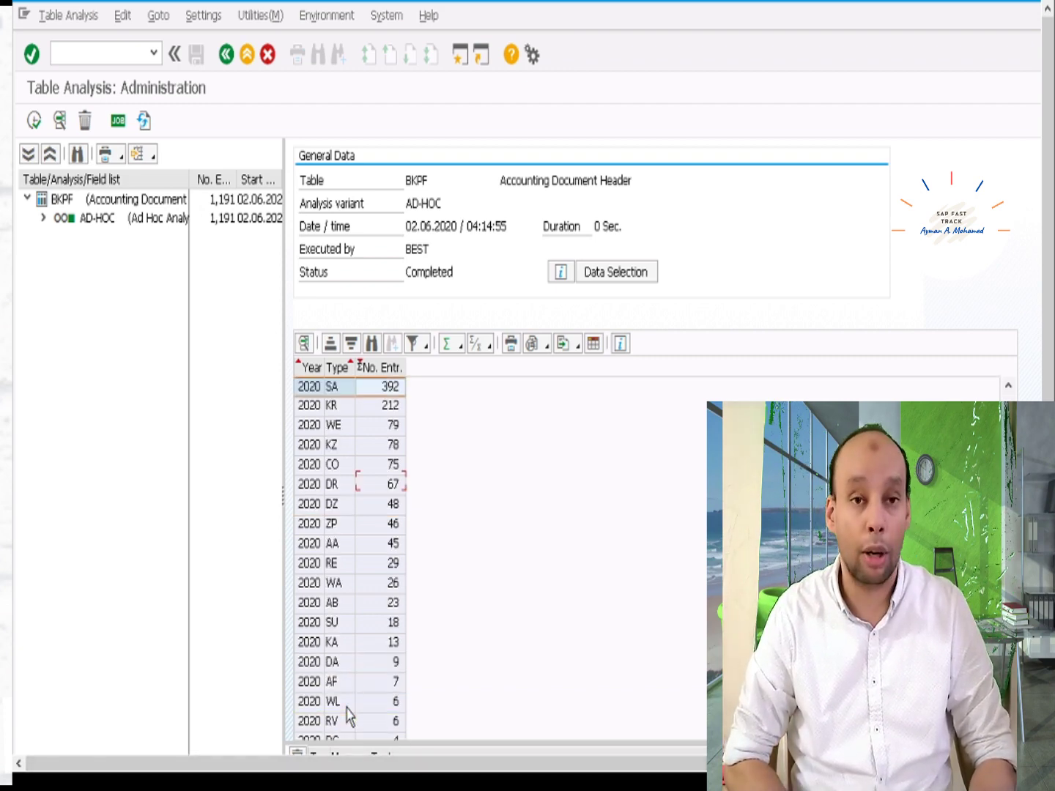
pyautogui.click(115, 206)
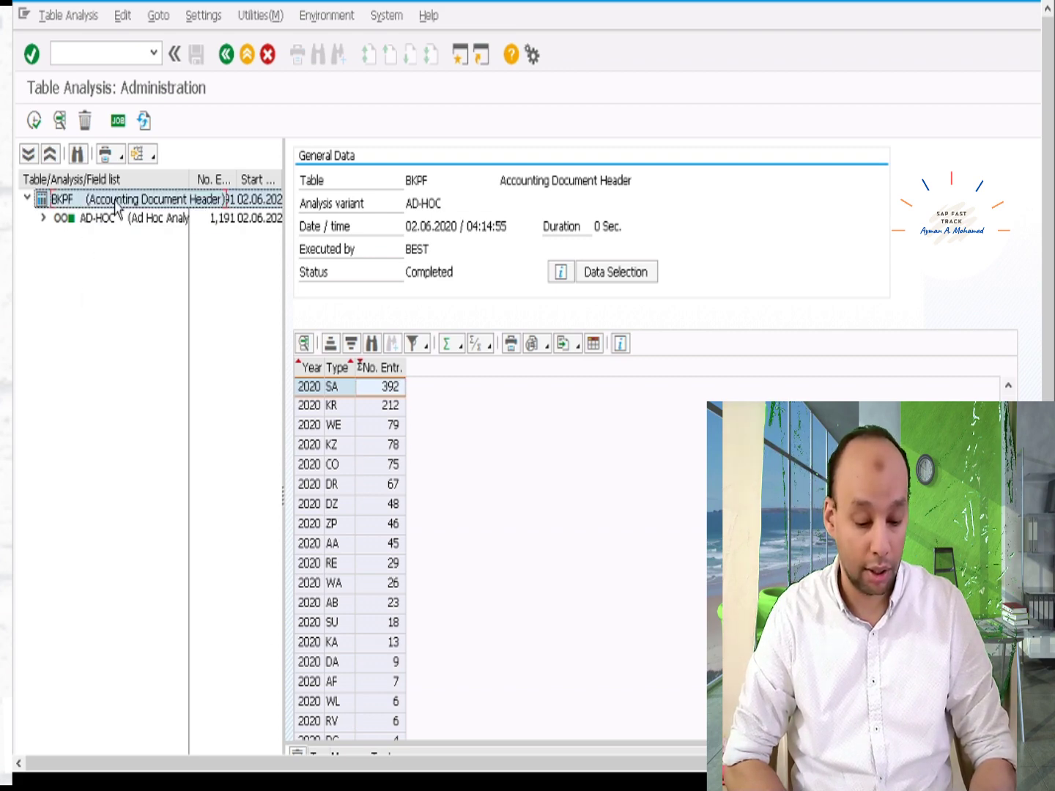
pyautogui.click(94, 54)
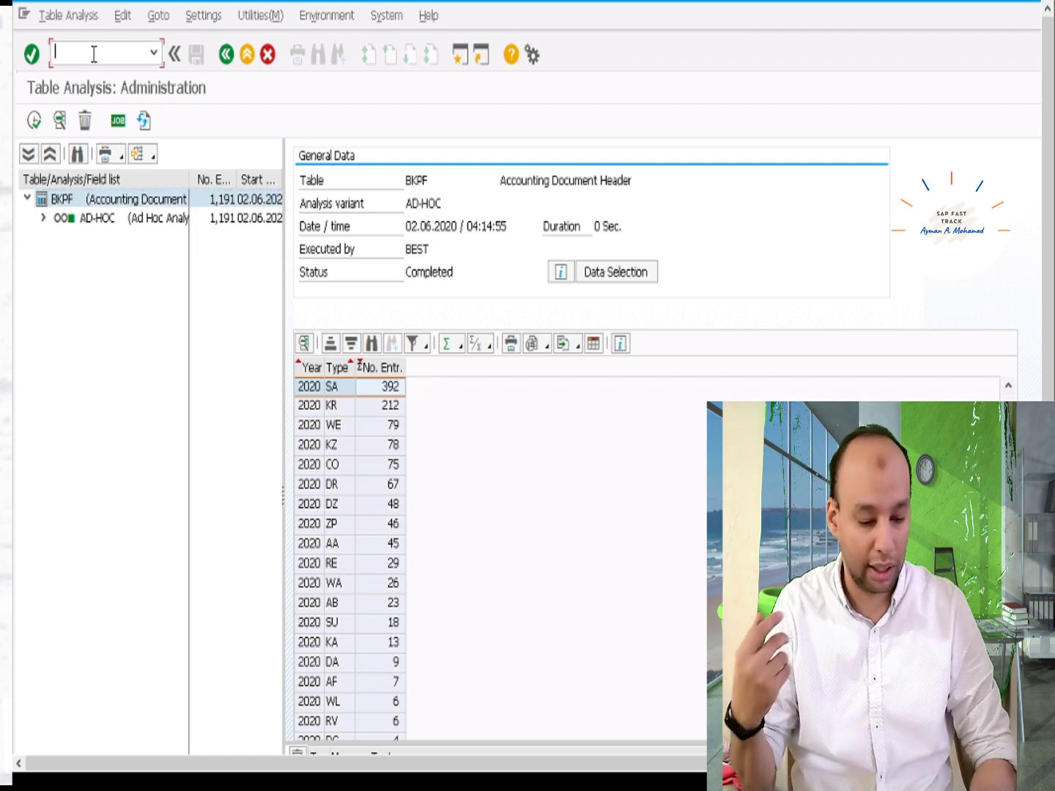
pyautogui.write('/ntaa')
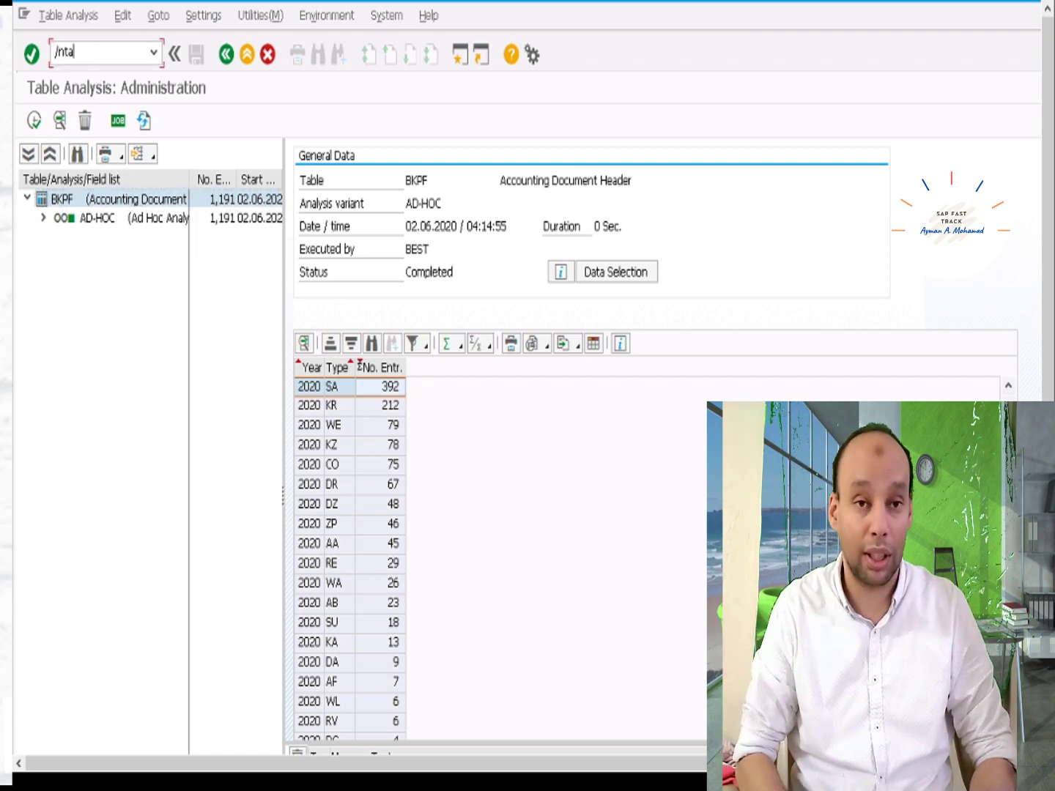
pyautogui.write('n')
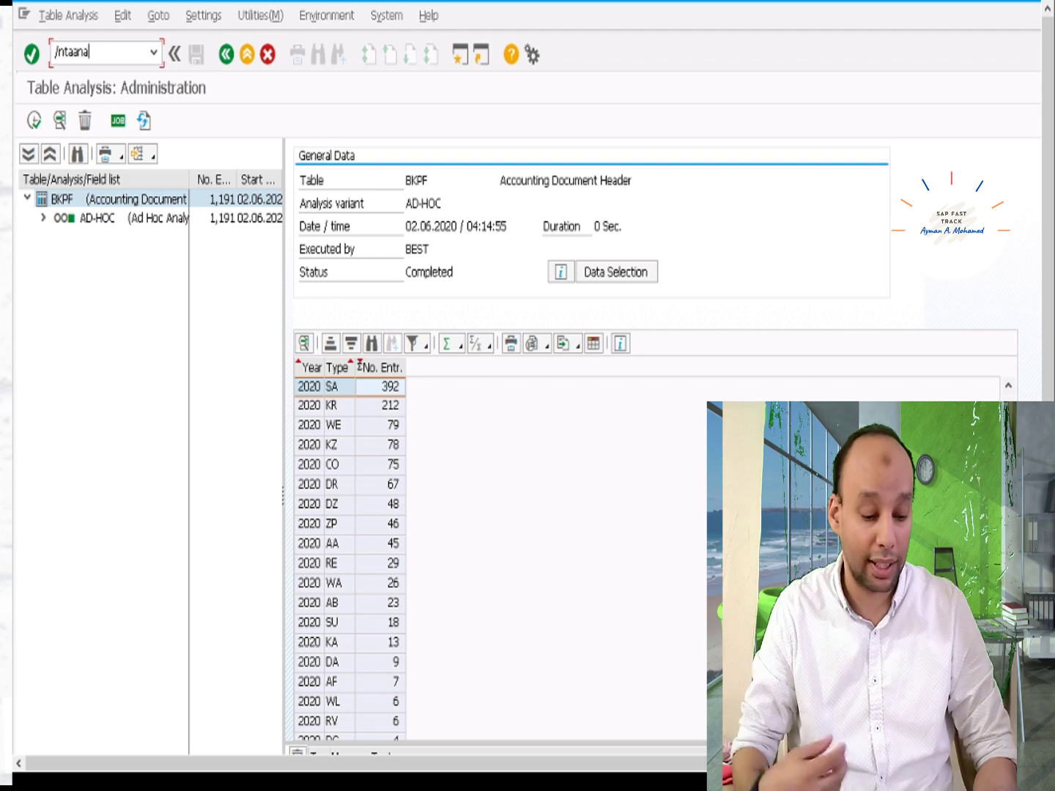
pyautogui.write('av')
# Run /ntaana_av and create variant ZUSERS for table BKPF described as User documents
pyautogui.press('Return')
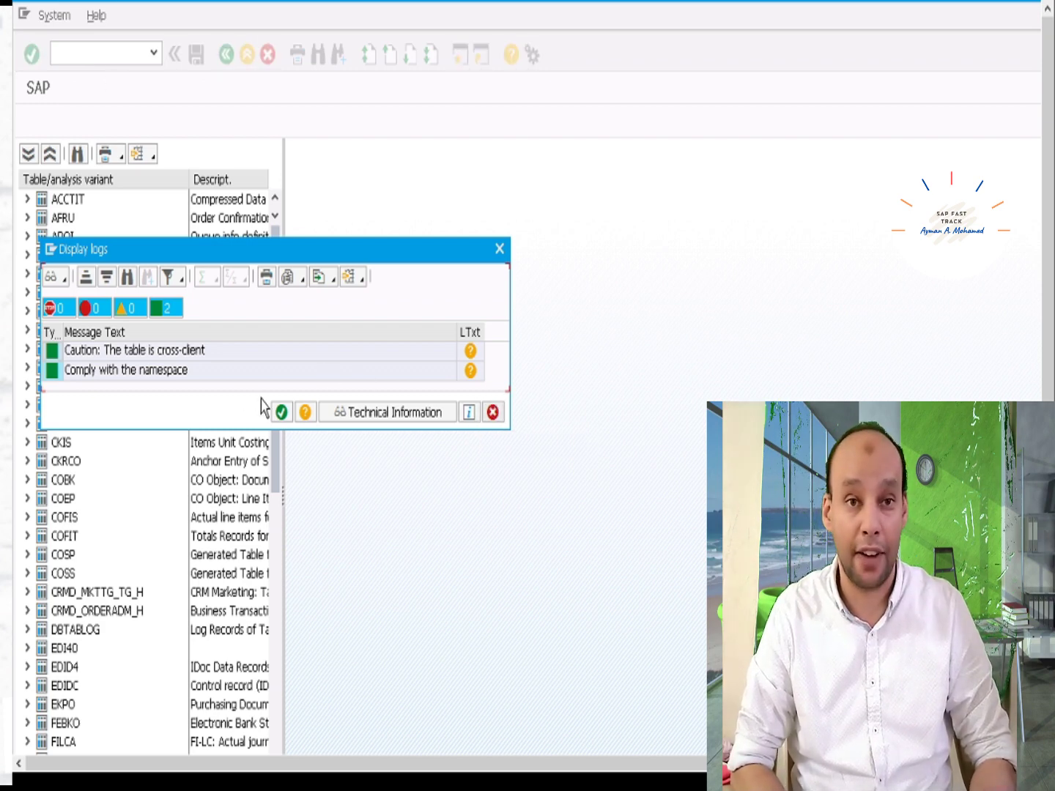
pyautogui.click(282, 413)
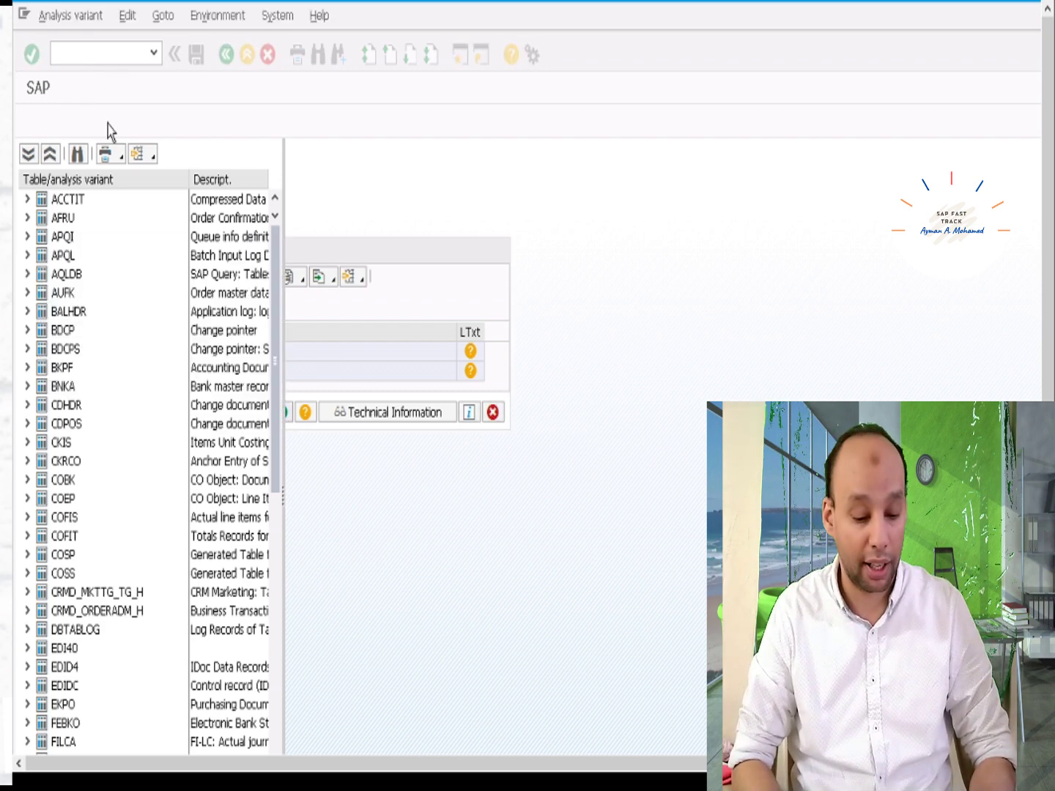
pyautogui.click(67, 121)
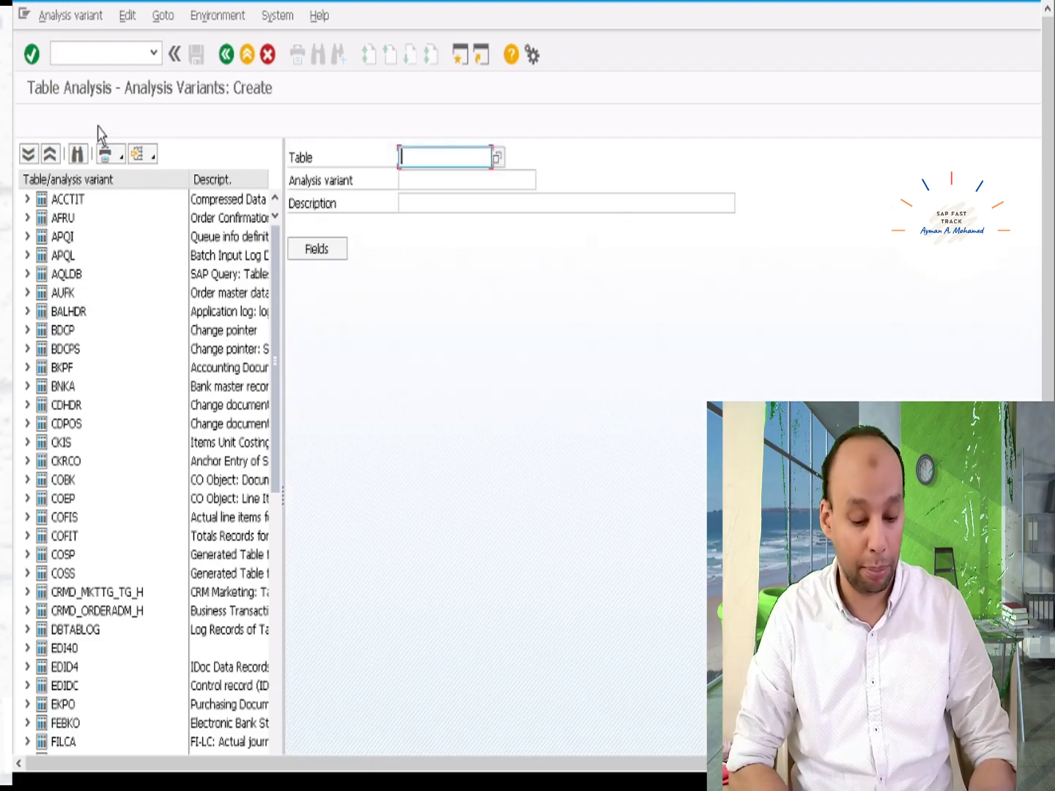
pyautogui.write('B')
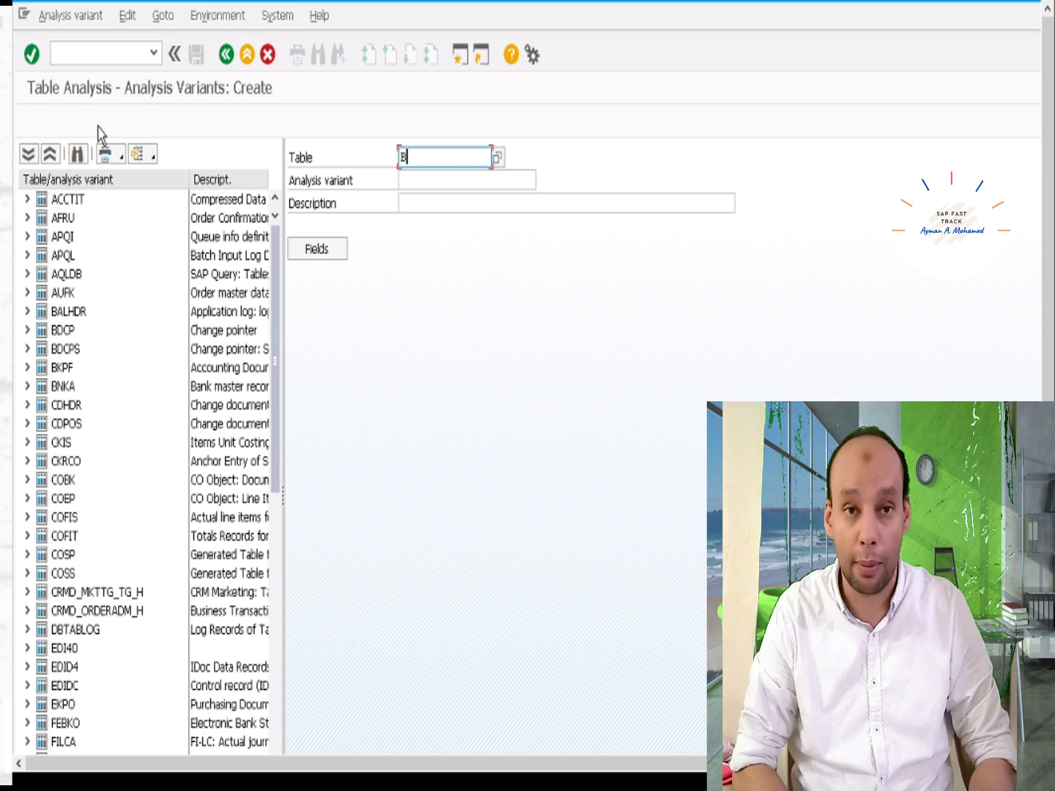
pyautogui.write('KPF')
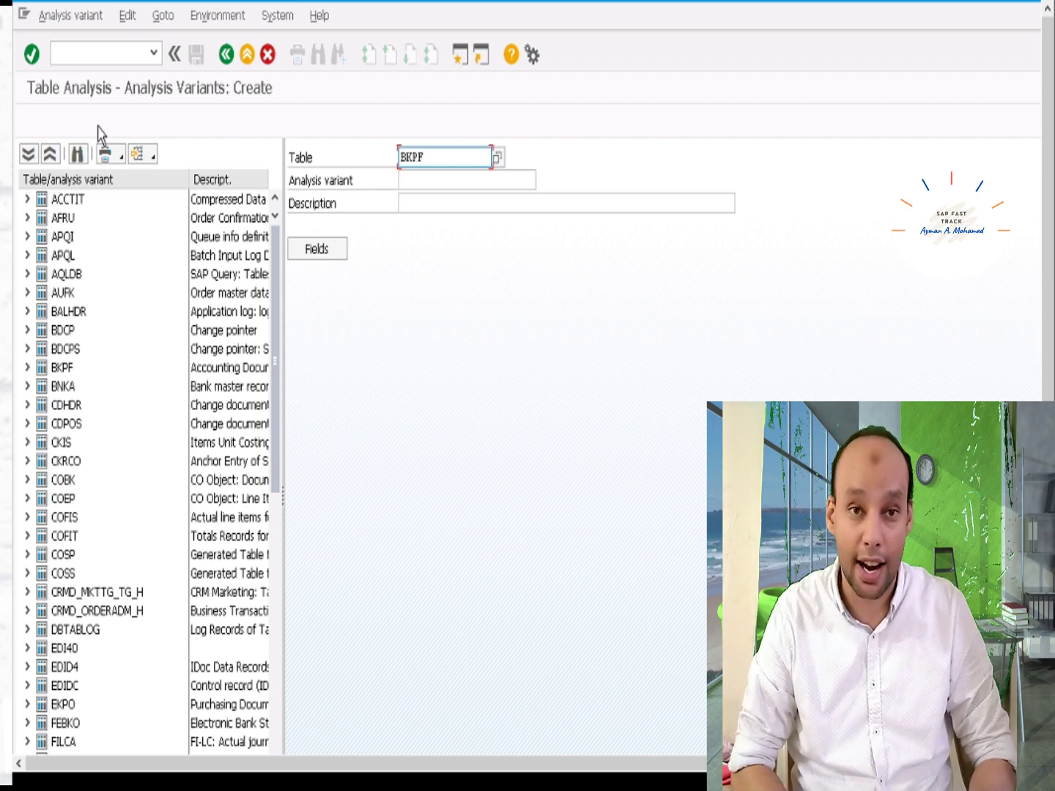
pyautogui.press('Tab')
pyautogui.write('ZUSers')
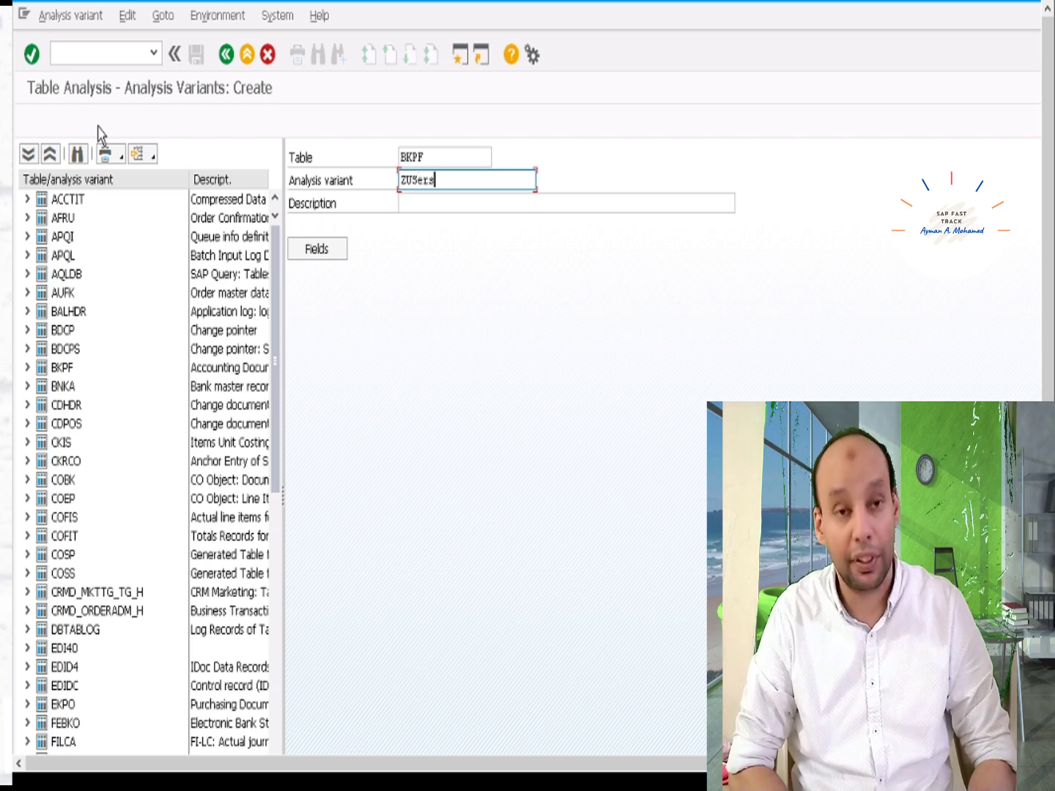
pyautogui.click(449, 210)
pyautogui.write('User do')
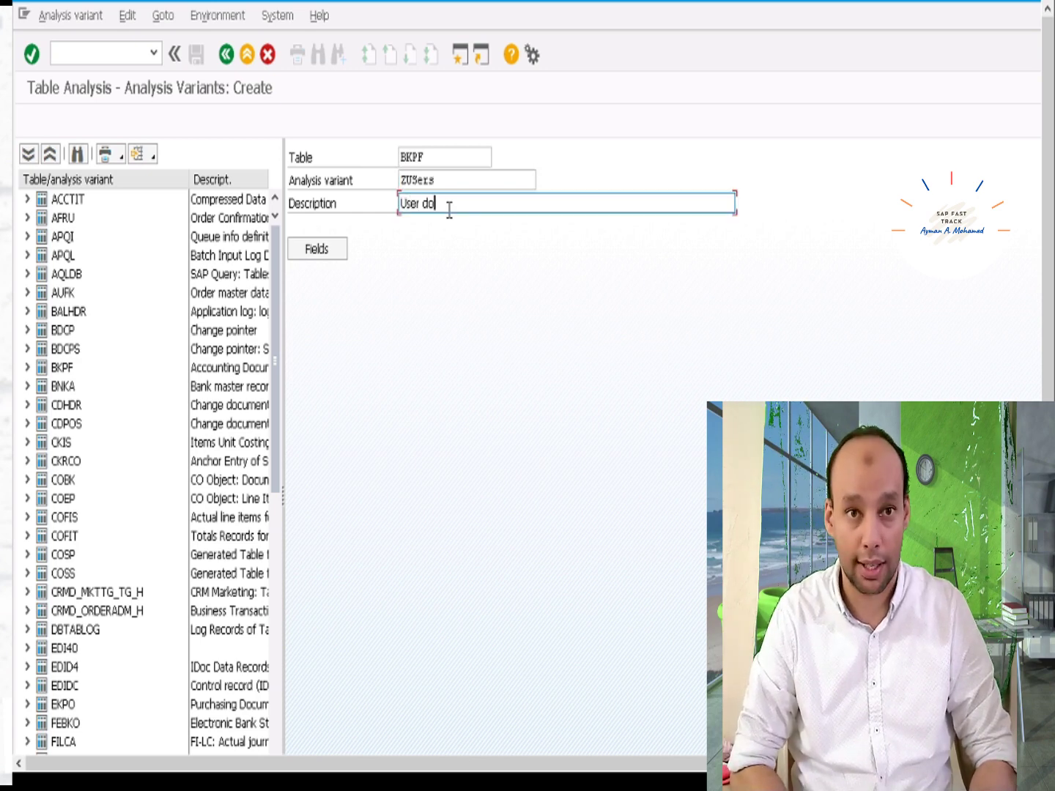
pyautogui.write('cuments')
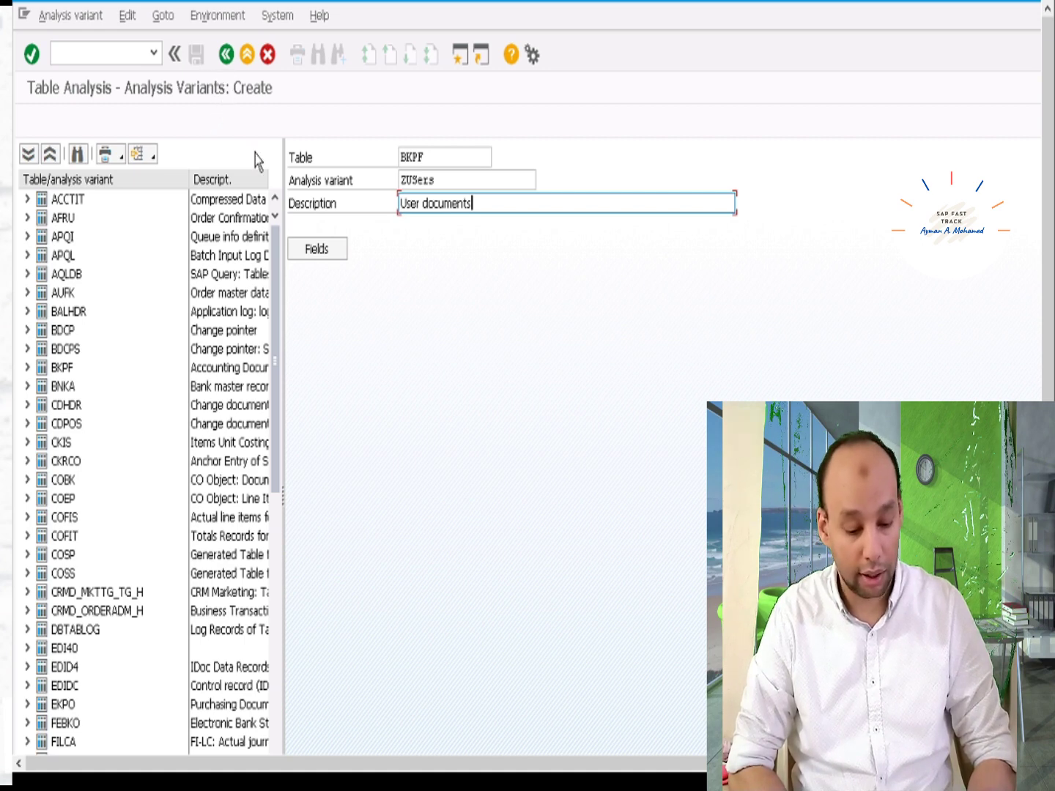
# Add fields USNAM and TCODE to the ZUSERS variant and save it
pyautogui.click(318, 257)
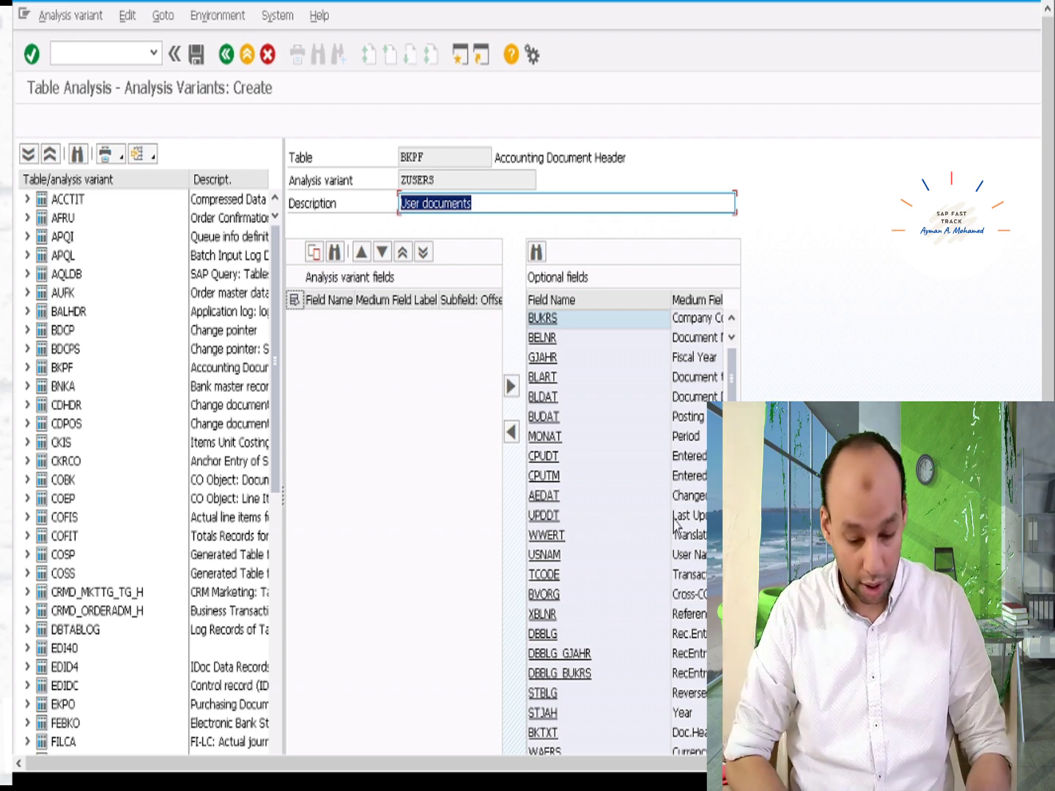
pyautogui.click(544, 555)
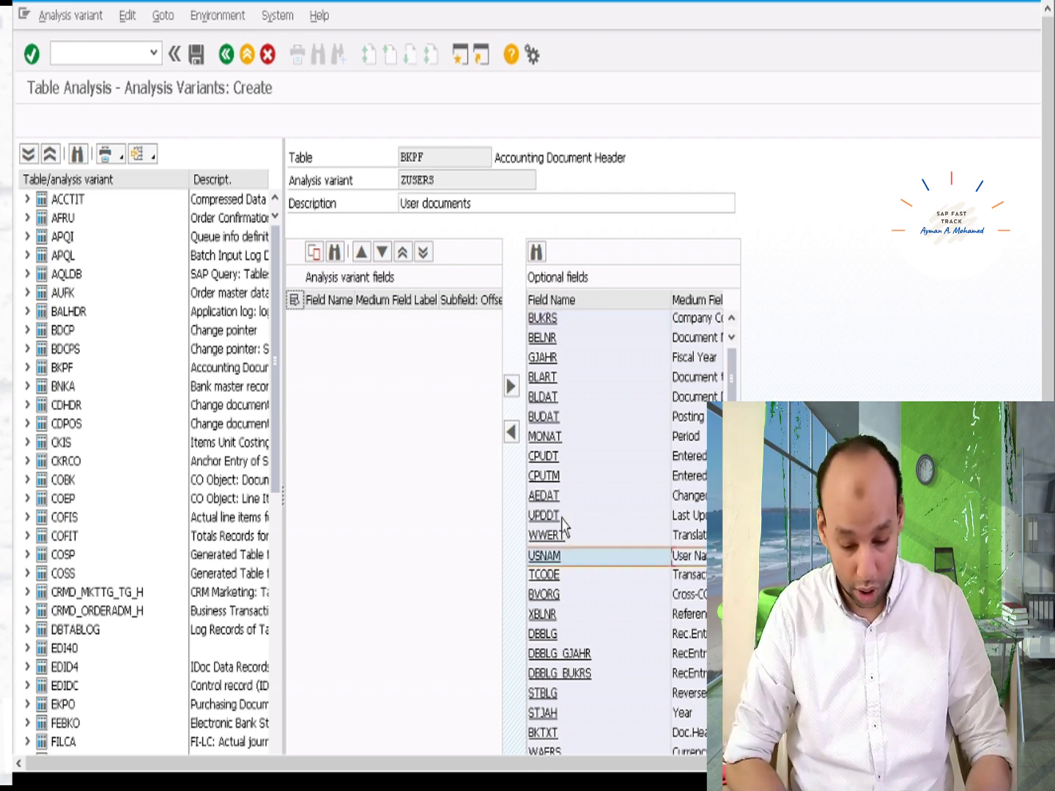
pyautogui.click(511, 432)
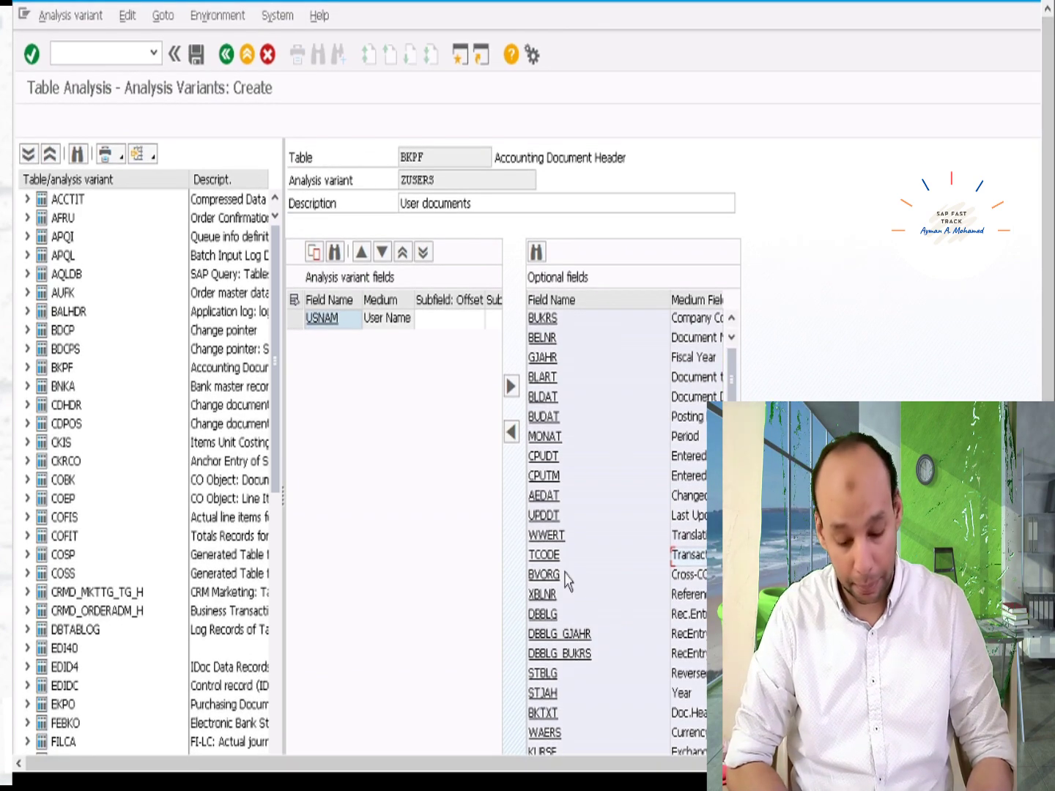
pyautogui.click(542, 561)
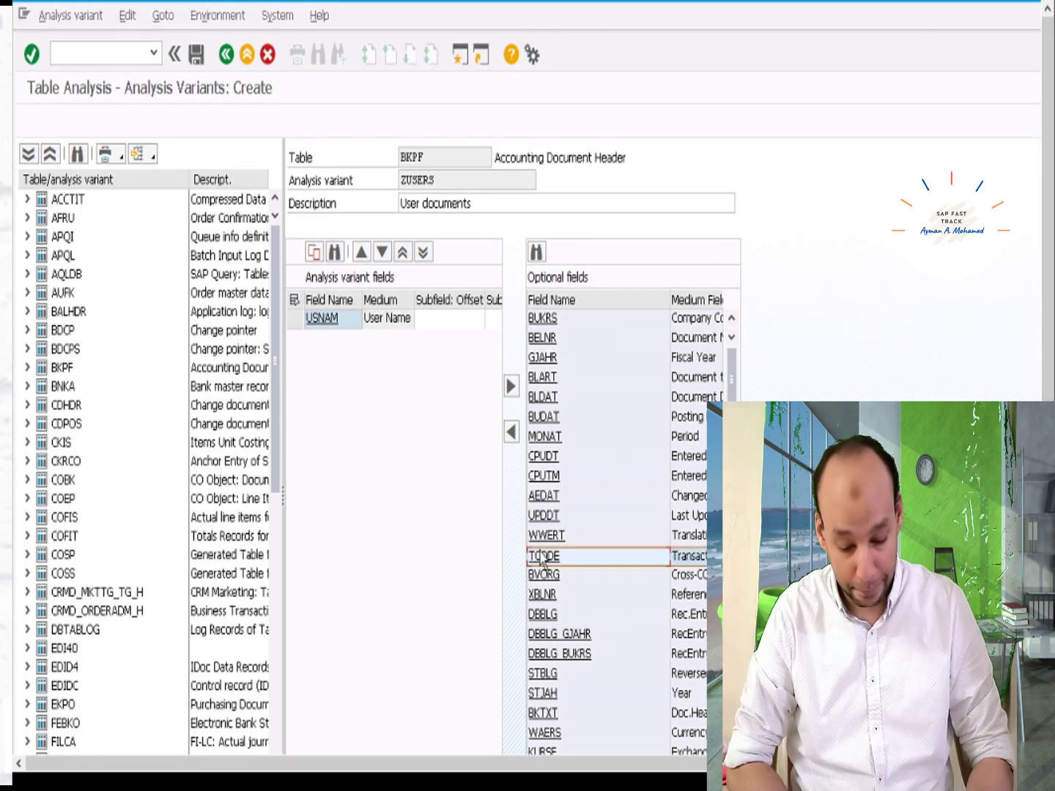
pyautogui.click(512, 433)
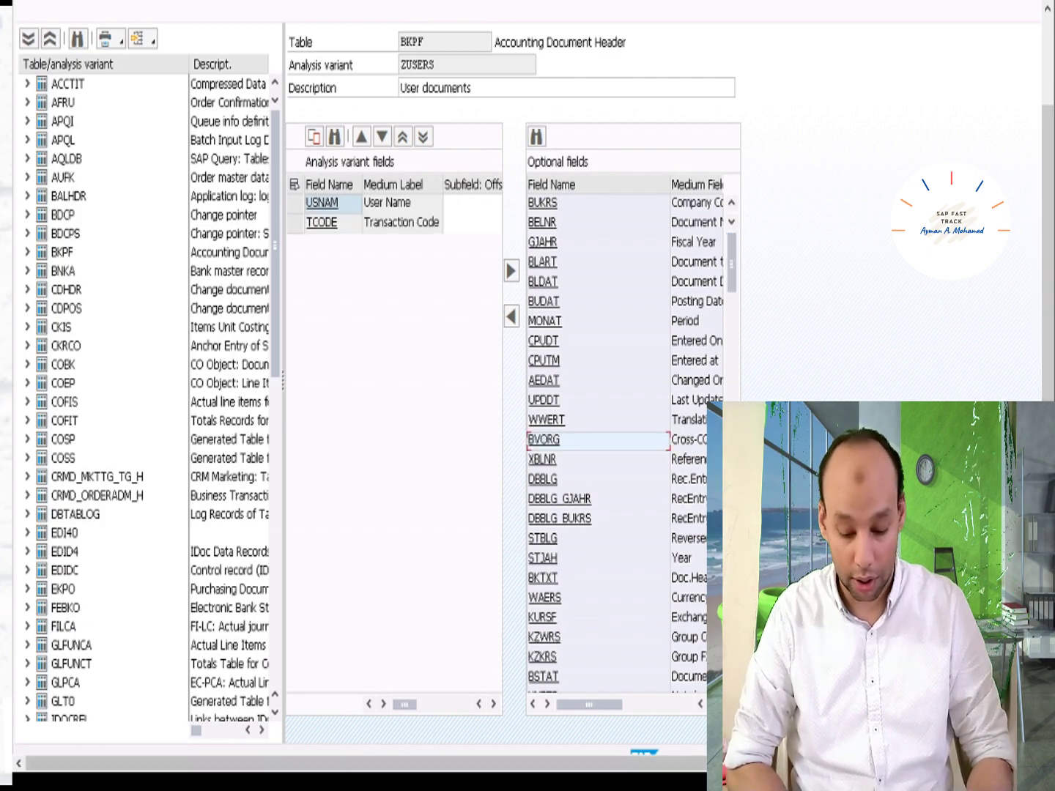
pyautogui.hscroll(5, 371, 412)
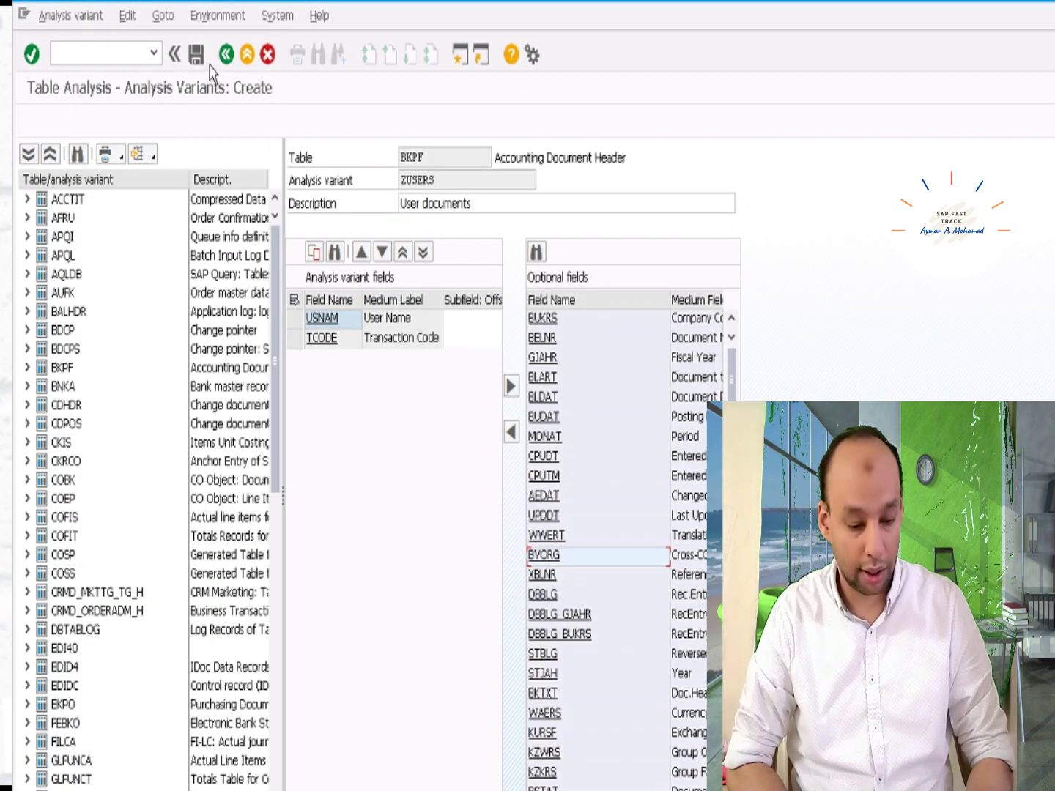
pyautogui.click(196, 55)
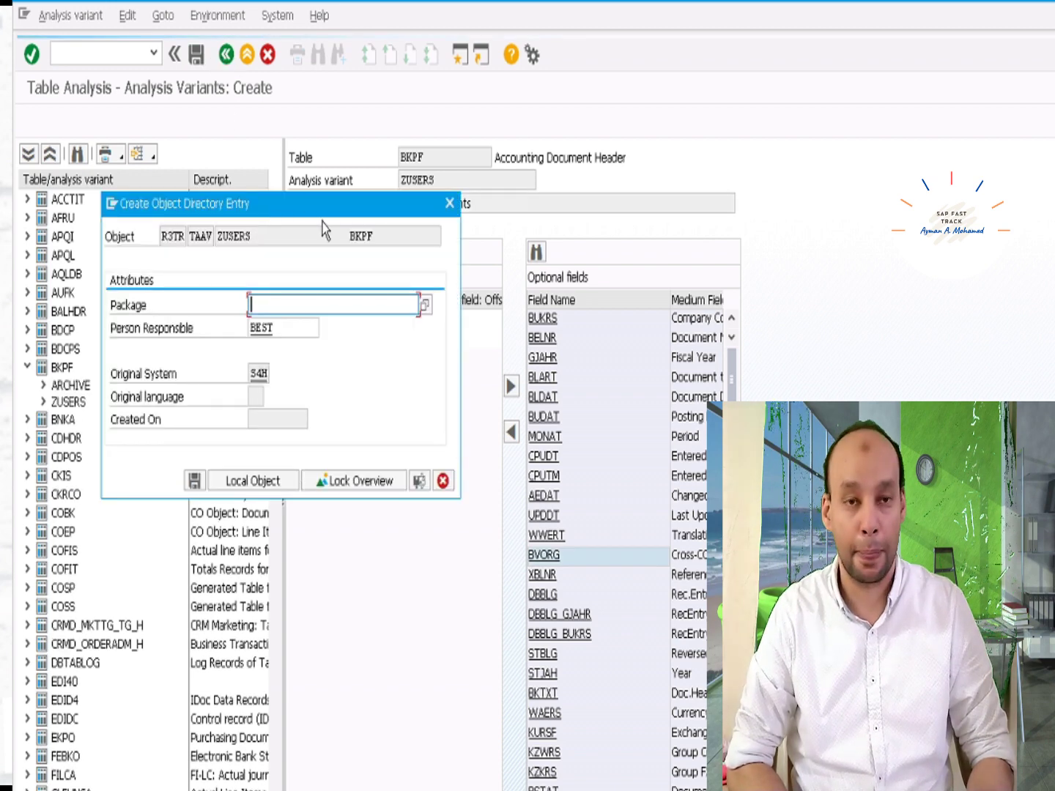
# Store ZUSERS as a local object so it appears under BKPF in the variant list
pyautogui.click(267, 484)
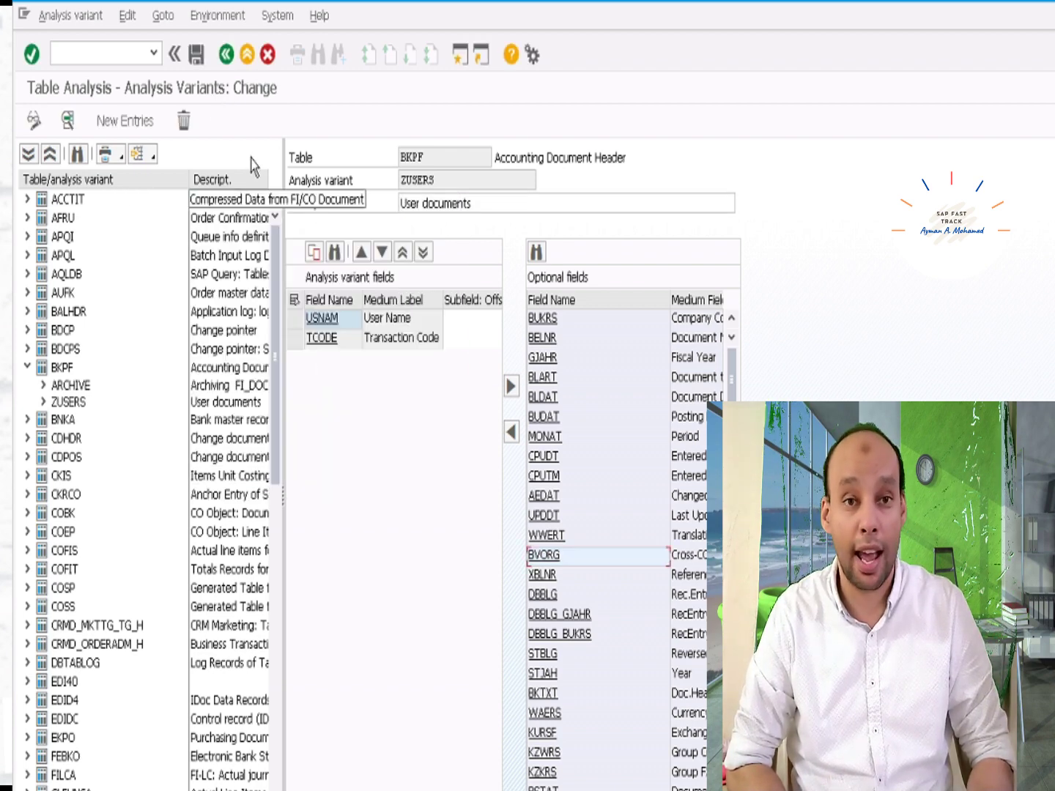
pyautogui.click(467, 182)
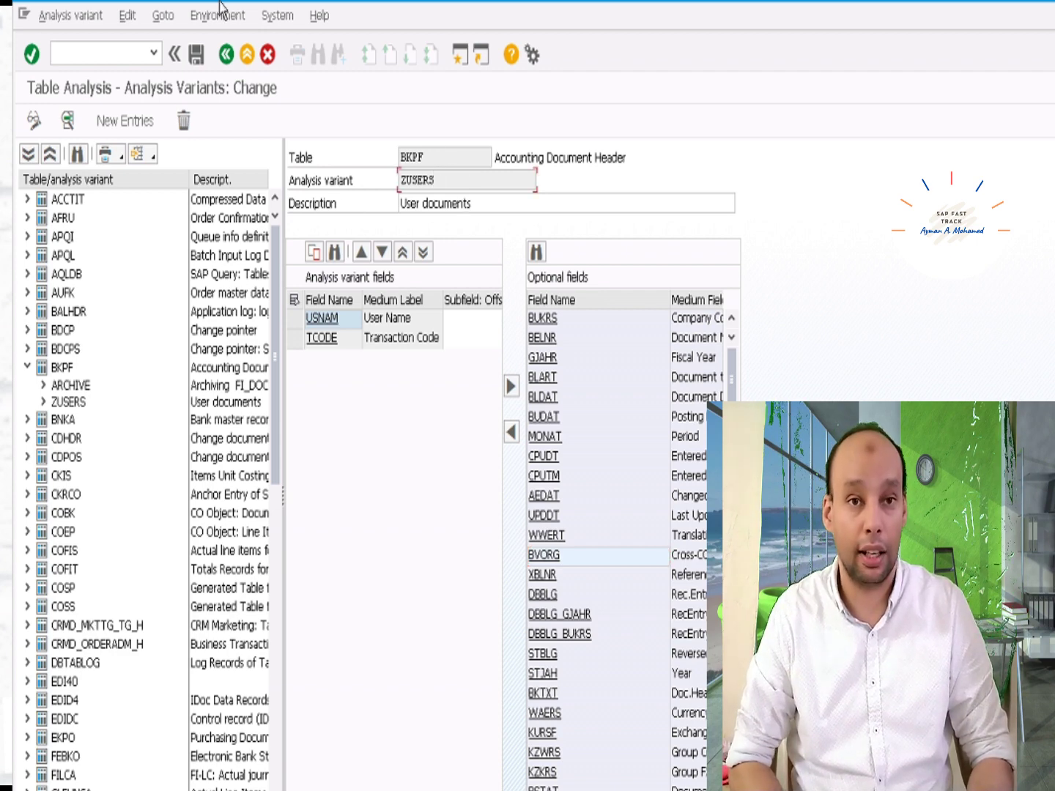
pyautogui.click(118, 54)
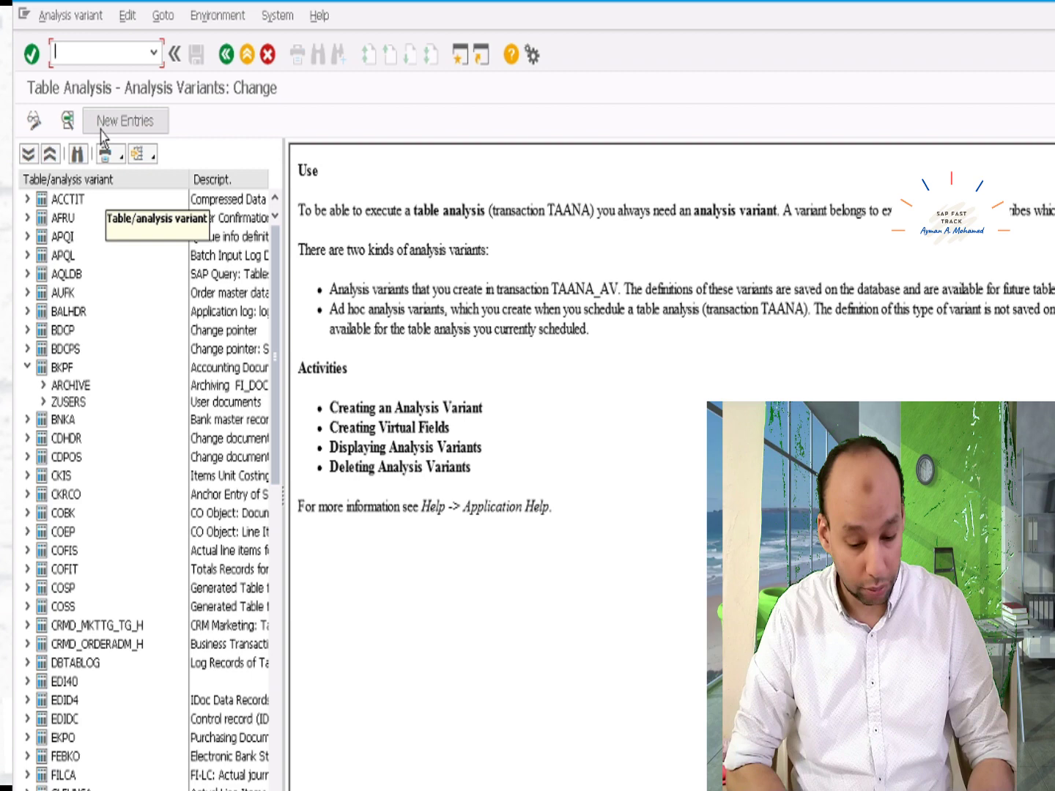
pyautogui.write('/ntaana')
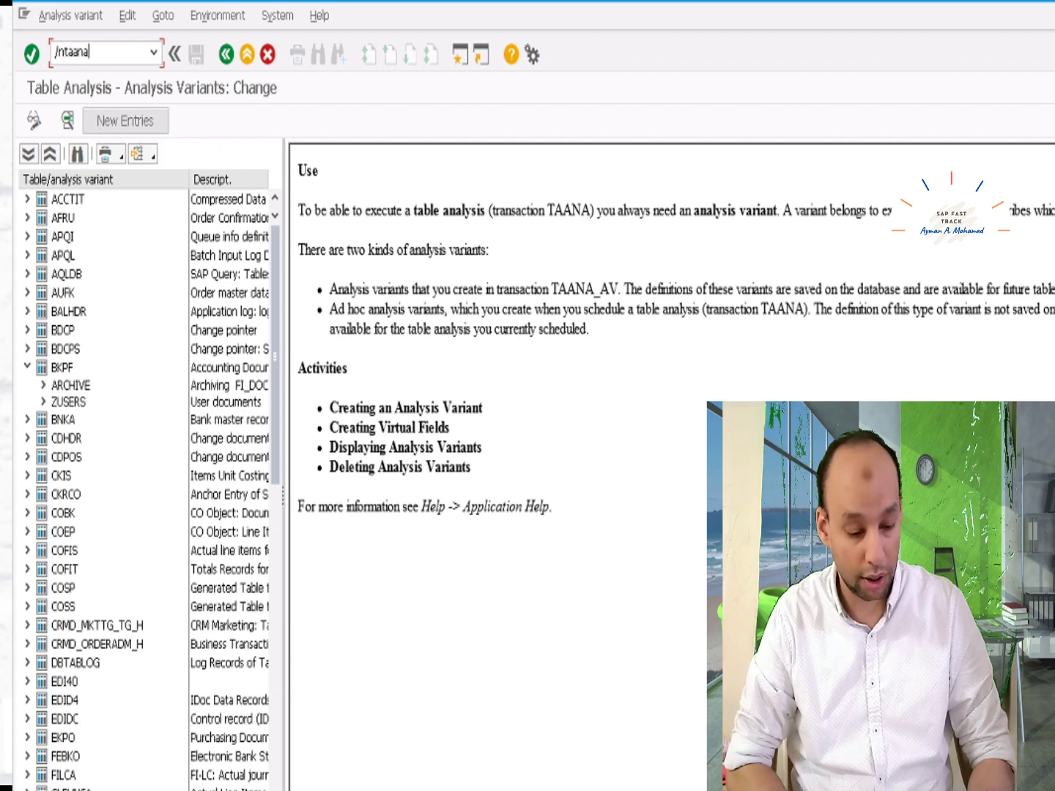
# Run /ntaana, start a table analysis of BKPF and list its saved variants
pyautogui.press('Return')
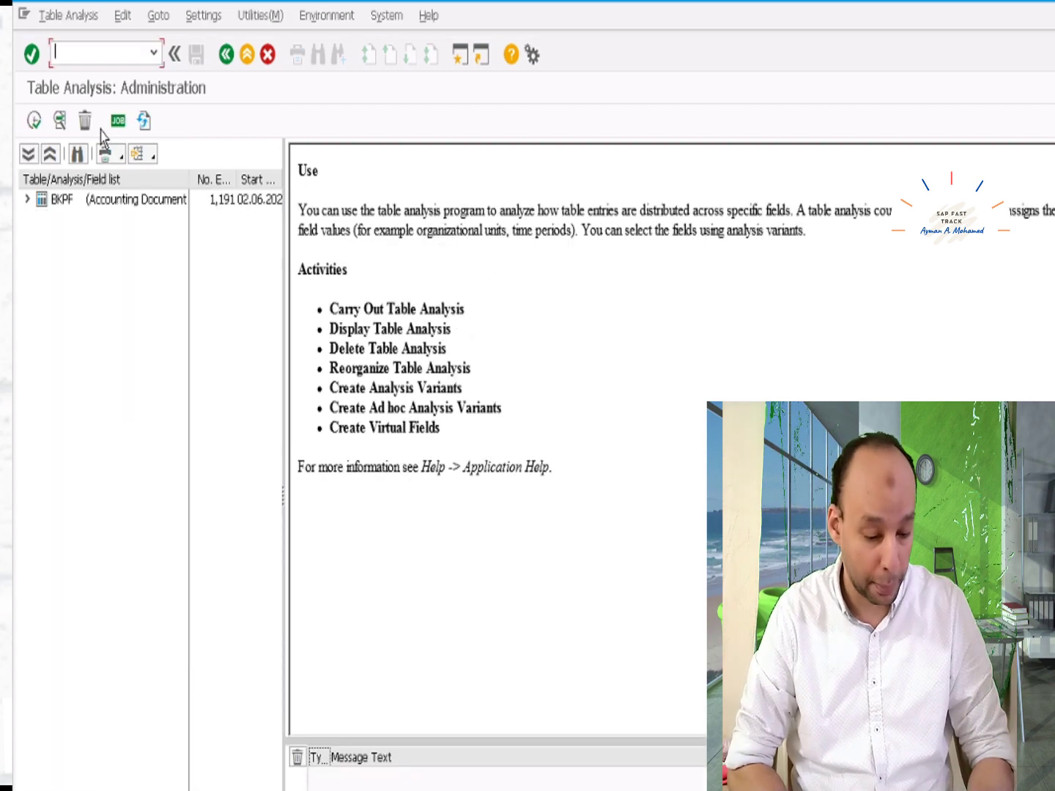
pyautogui.click(33, 121)
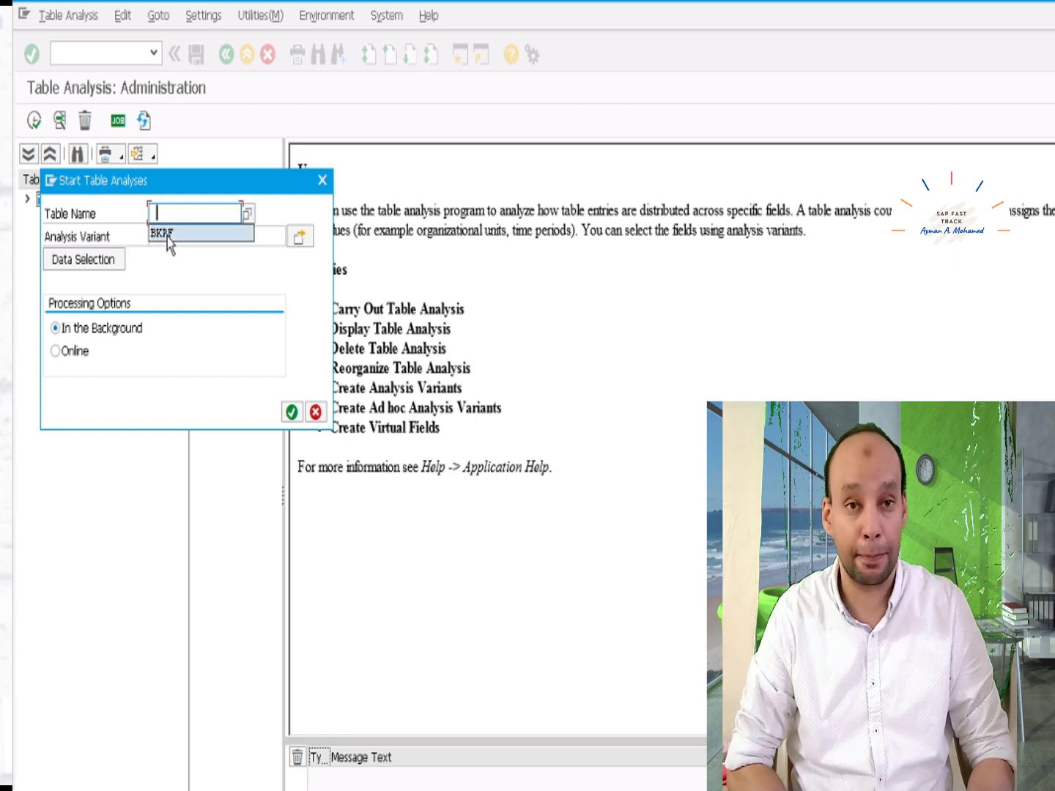
pyautogui.click(167, 233)
pyautogui.click(299, 239)
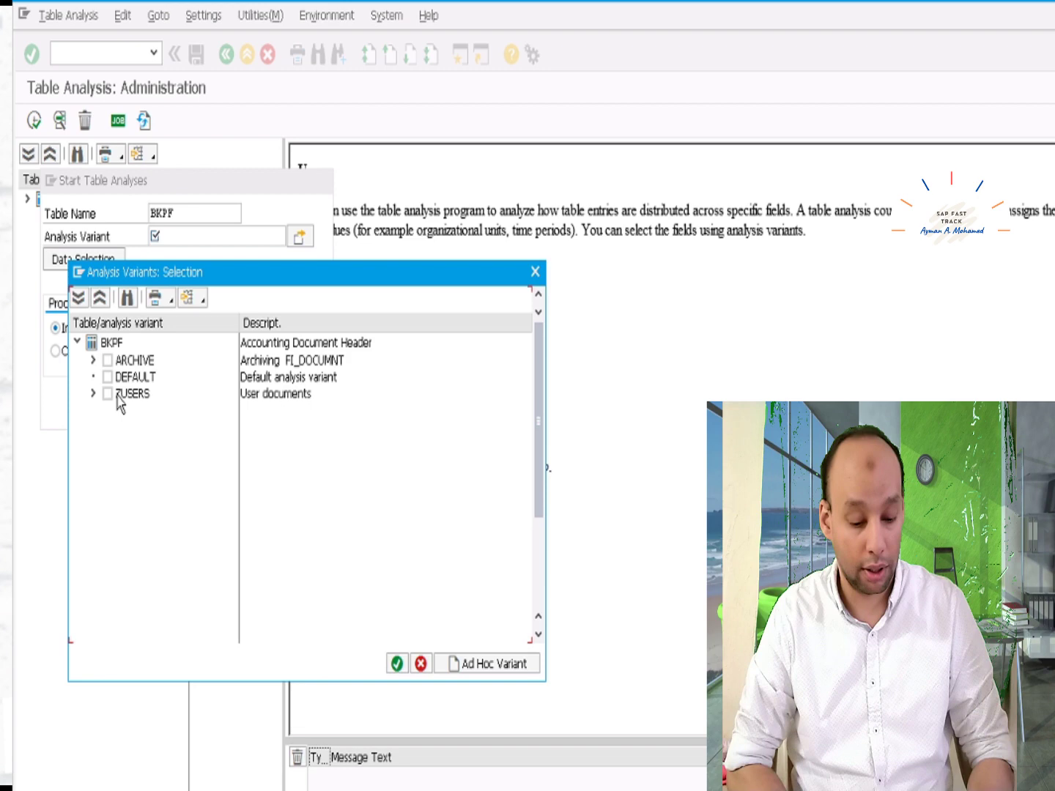
# Choose the ZUSERS variant and execute the BKPF analysis with online processing
pyautogui.click(92, 394)
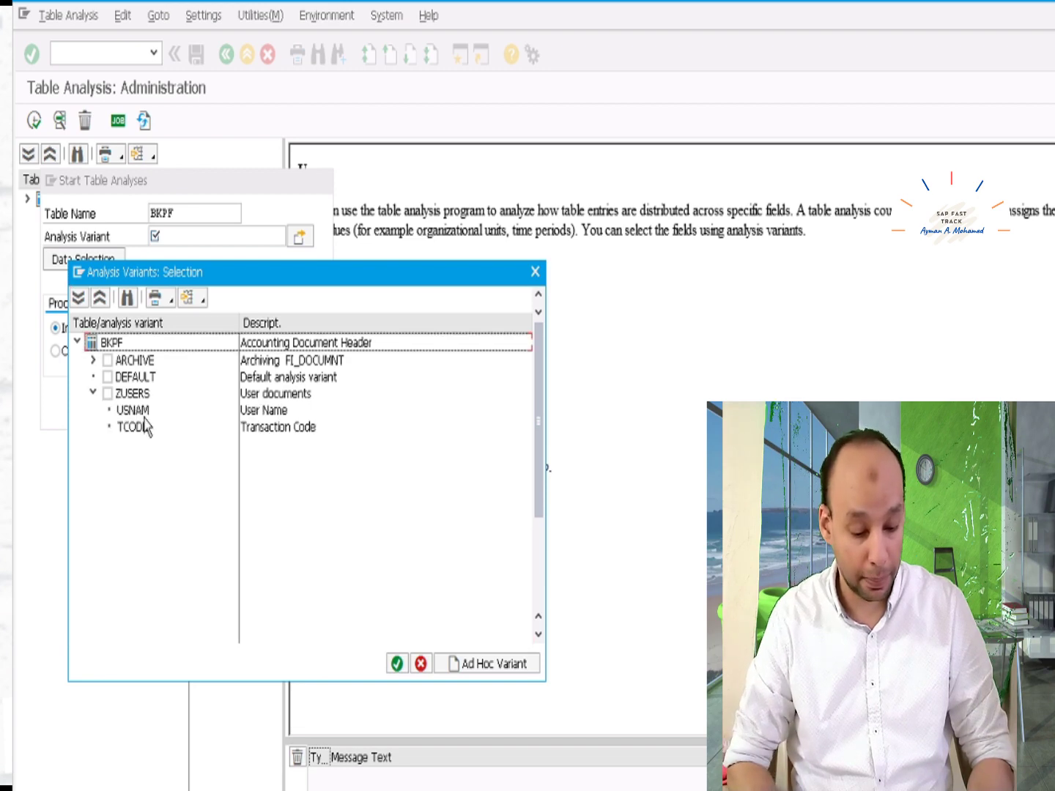
pyautogui.click(107, 394)
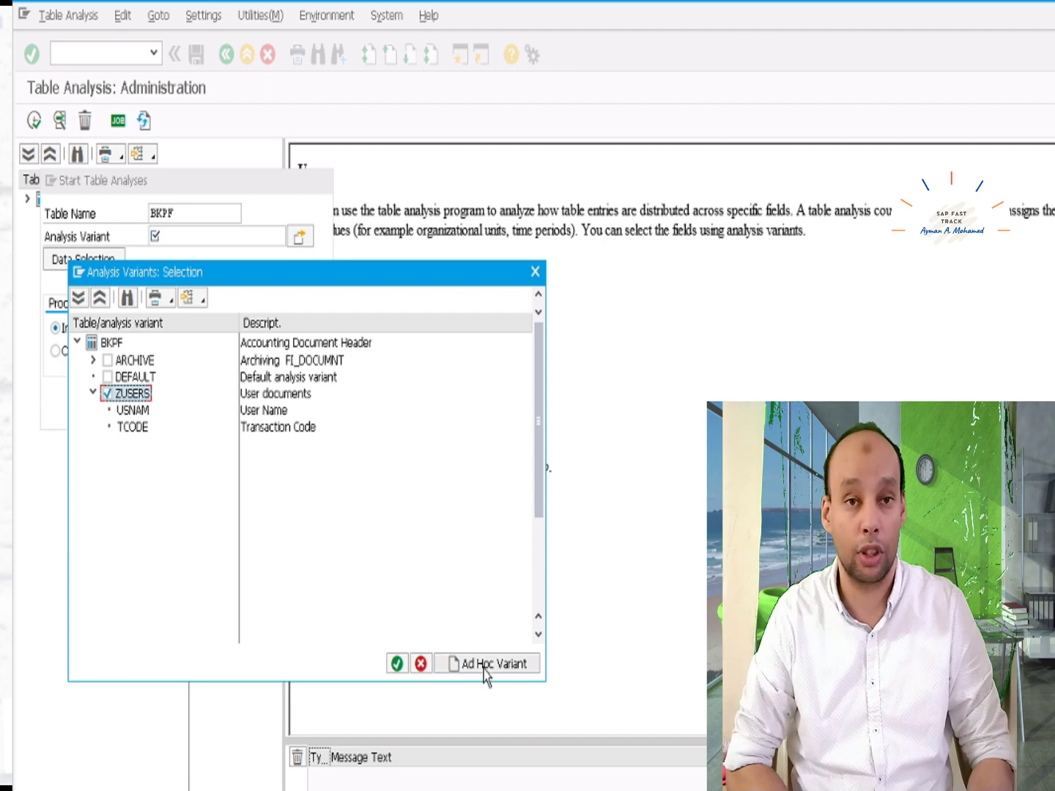
pyautogui.click(396, 664)
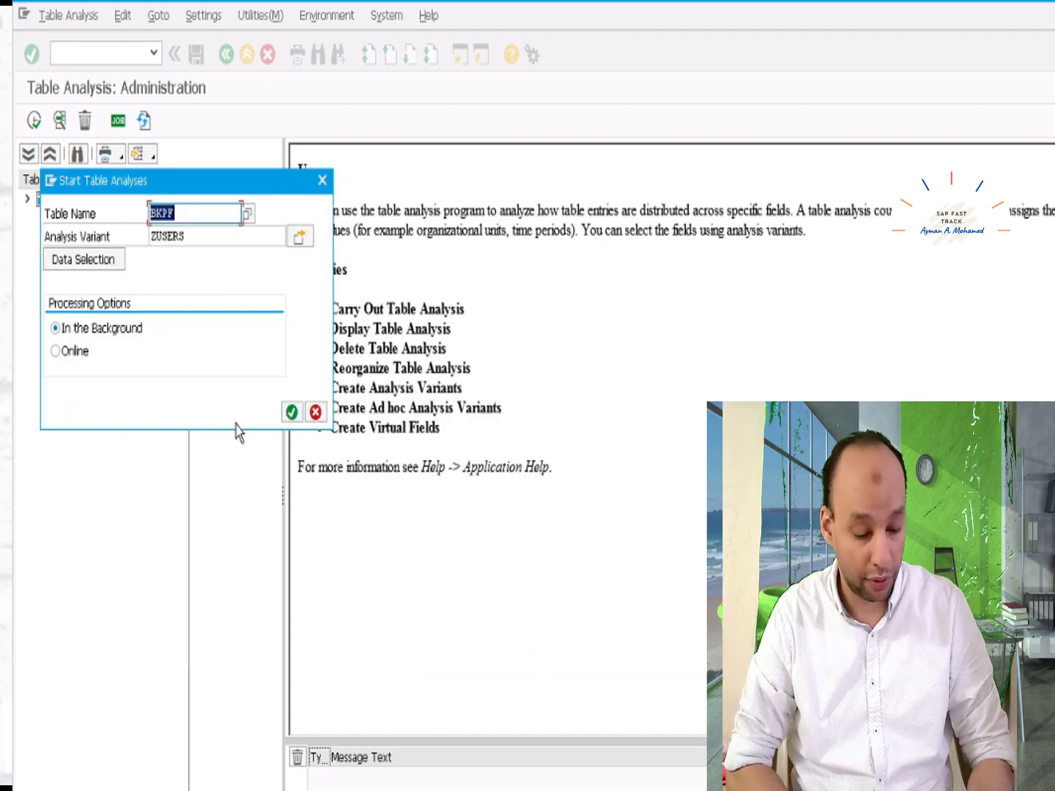
pyautogui.click(80, 353)
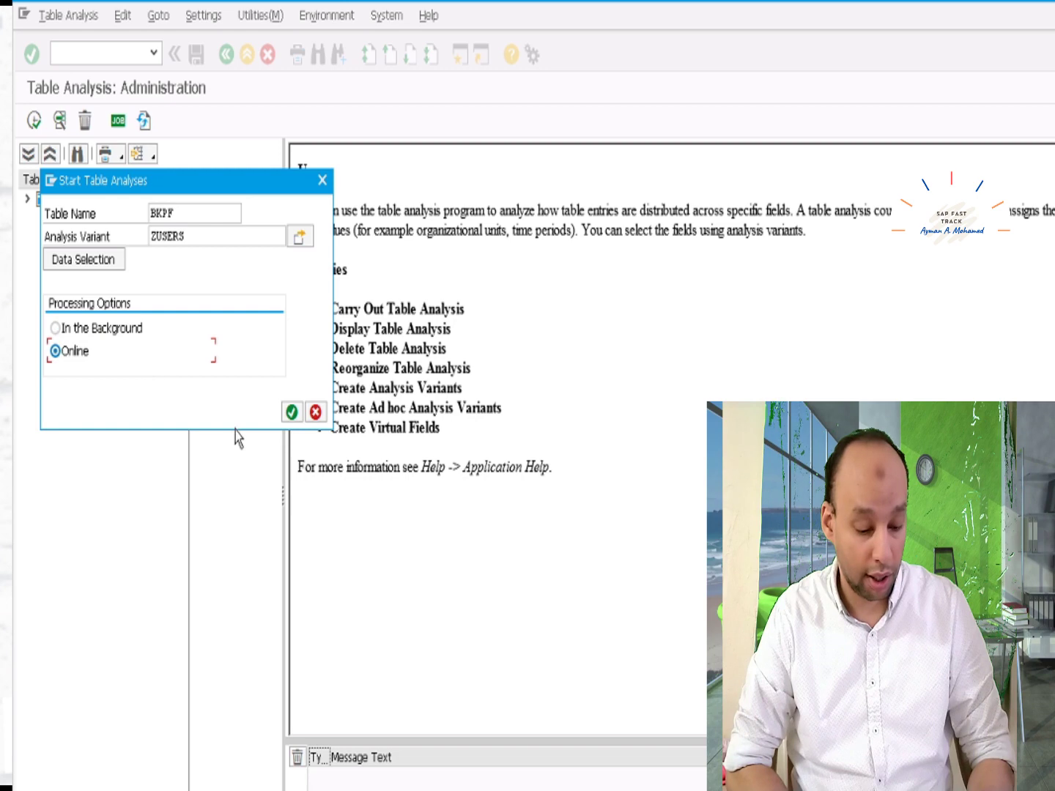
pyautogui.click(293, 412)
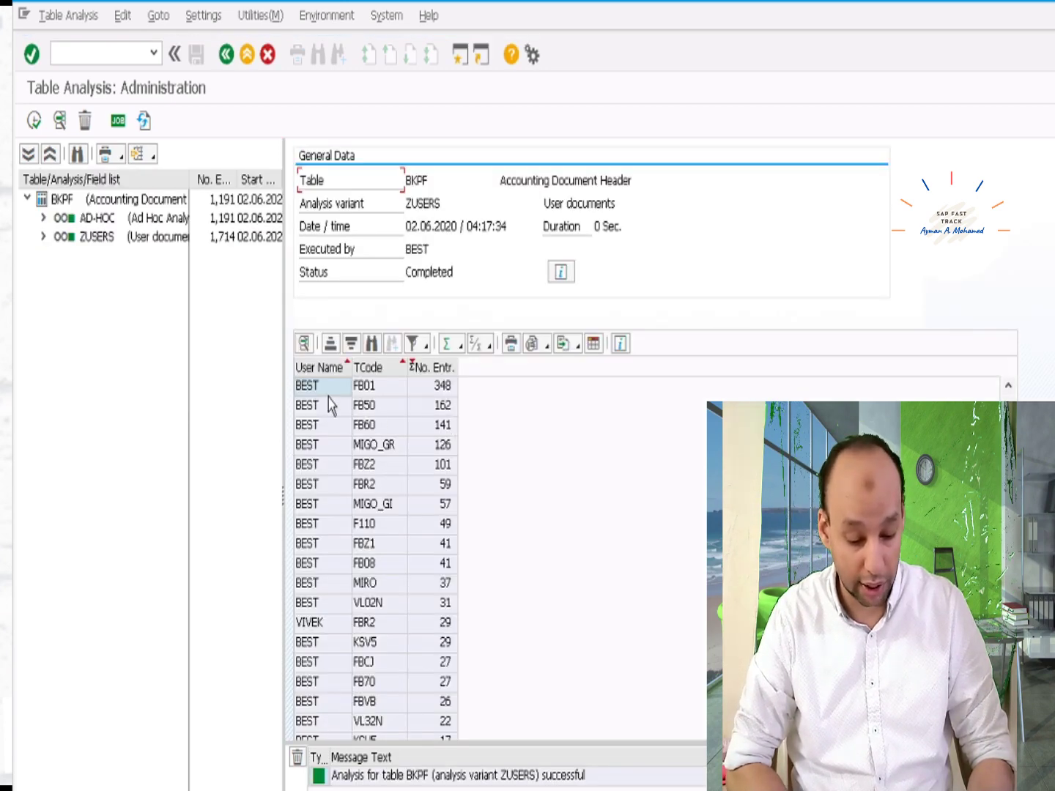
# Inspect the top counts, FB01 with 348 documents and FB50, and the 1,714 total
pyautogui.click(400, 386)
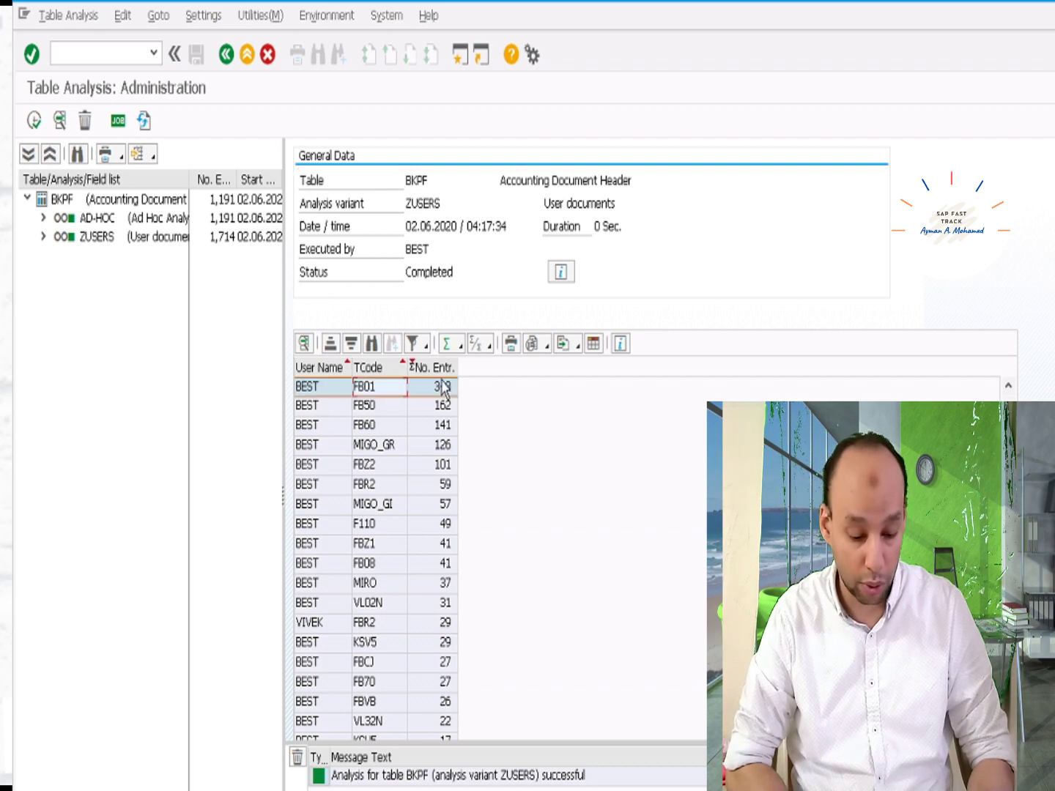
pyautogui.click(443, 387)
pyautogui.click(357, 406)
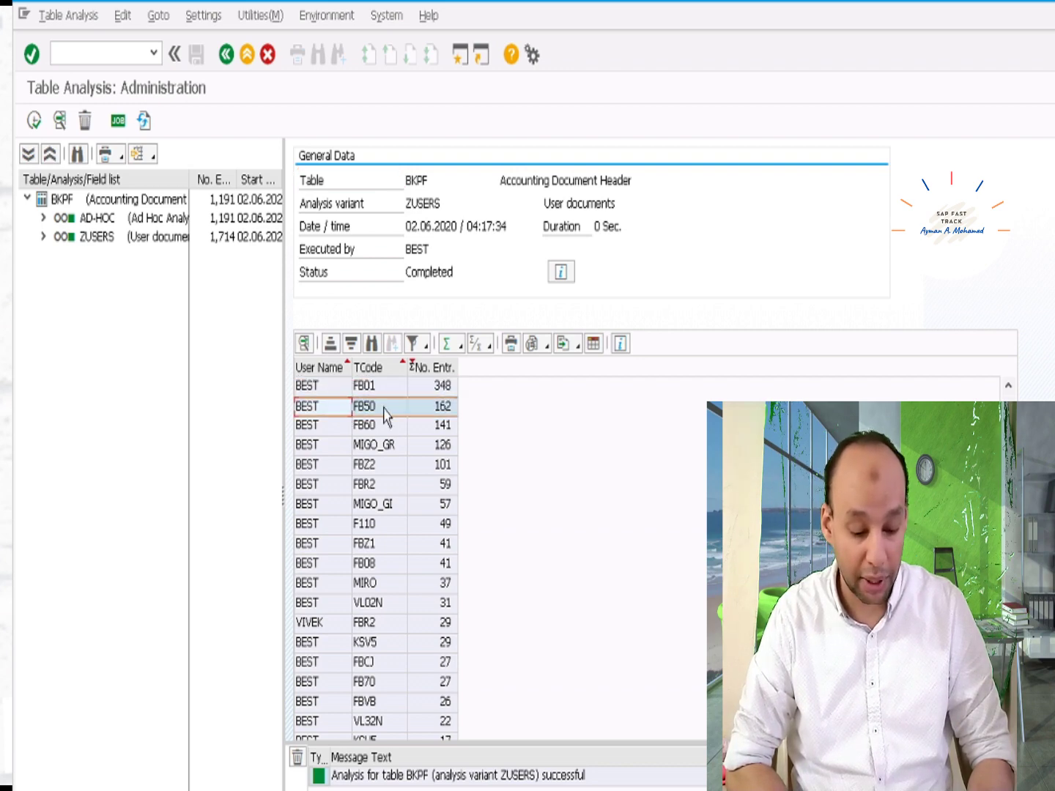
pyautogui.scroll(-10, 427, 425)
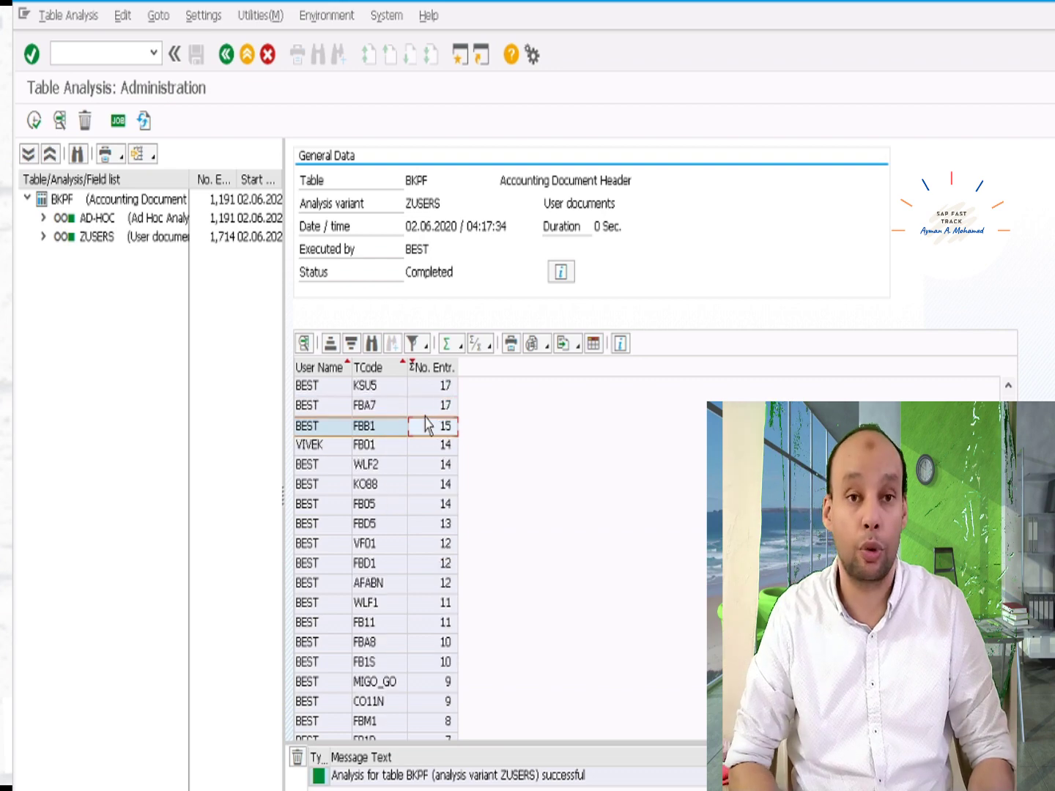
pyautogui.scroll(-10, 428, 424)
pyautogui.scroll(-10, 428, 425)
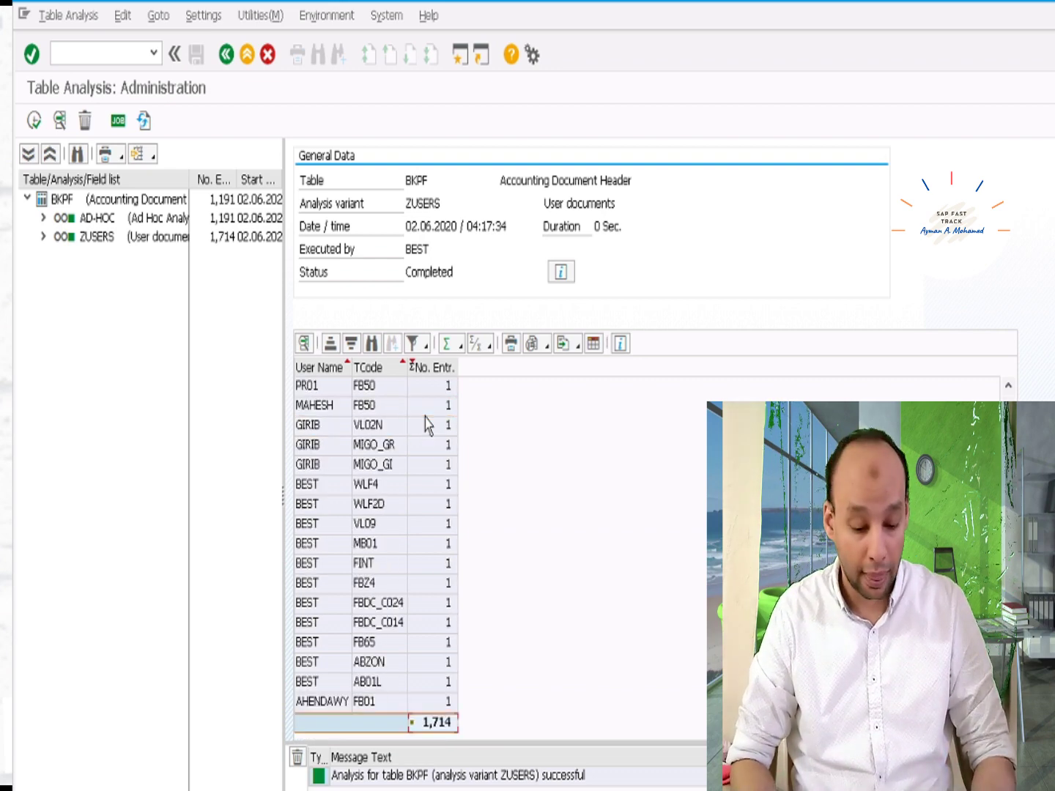
pyautogui.click(432, 722)
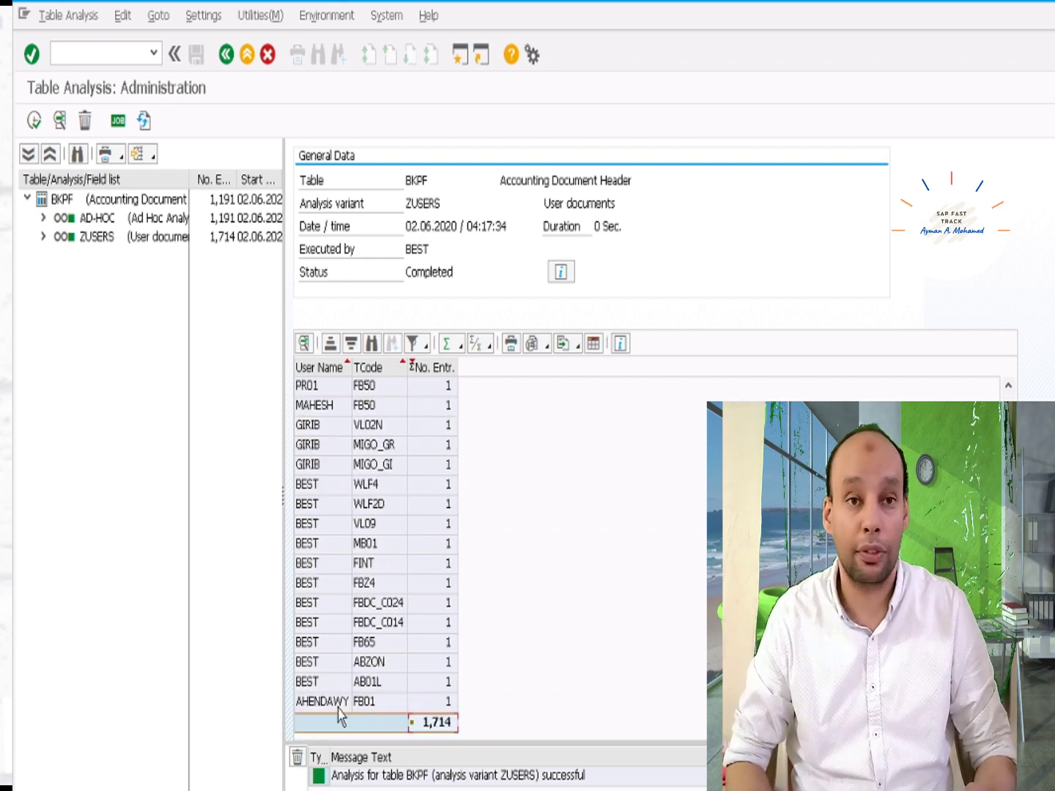
# Check the last single-entry user and transaction rows and move back up the results
pyautogui.click(371, 702)
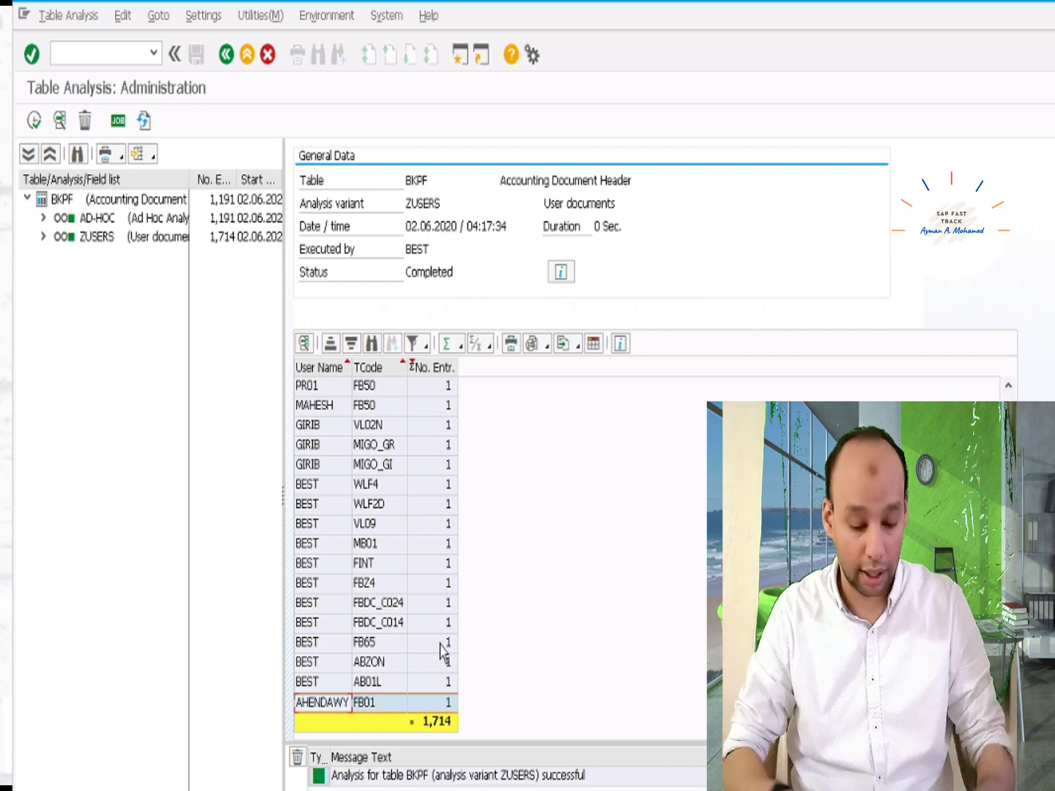
pyautogui.press('Up')
pyautogui.press('Up')
pyautogui.press('Up')
pyautogui.press('Up')
pyautogui.press('Up')
pyautogui.press('Up')
pyautogui.press('Up')
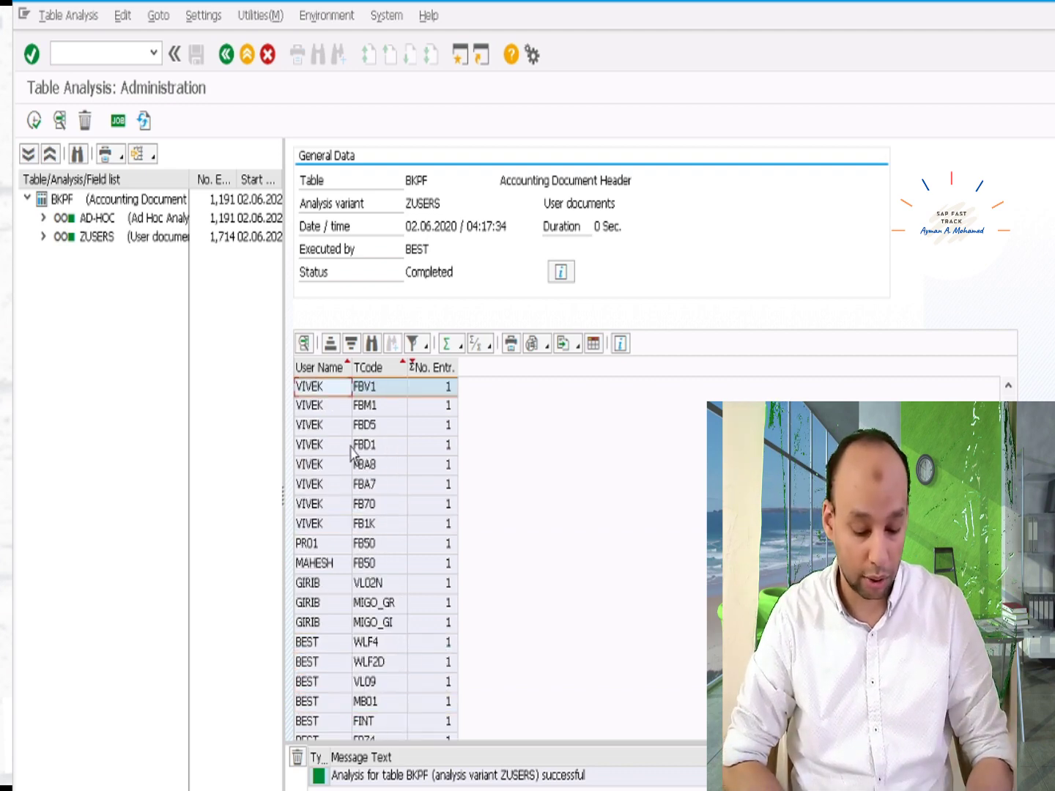
pyautogui.press('Up')
pyautogui.press('Up')
pyautogui.press('Up')
pyautogui.press('Up')
pyautogui.press('Up')
pyautogui.press('Up')
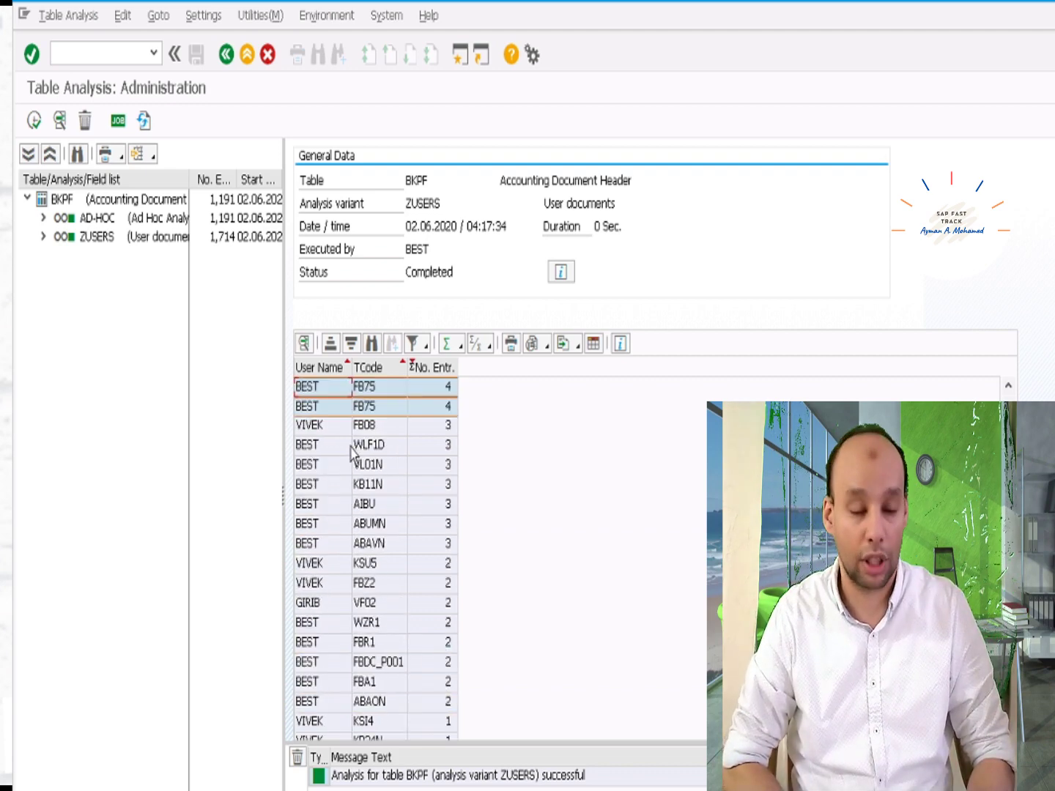
pyautogui.press('Up')
pyautogui.press('Up')
pyautogui.press('Up')
pyautogui.press('Up')
pyautogui.press('Up')
pyautogui.press('Up')
pyautogui.press('Up')
pyautogui.press('Up')
pyautogui.press('Up')
pyautogui.press('Up')
pyautogui.press('Up')
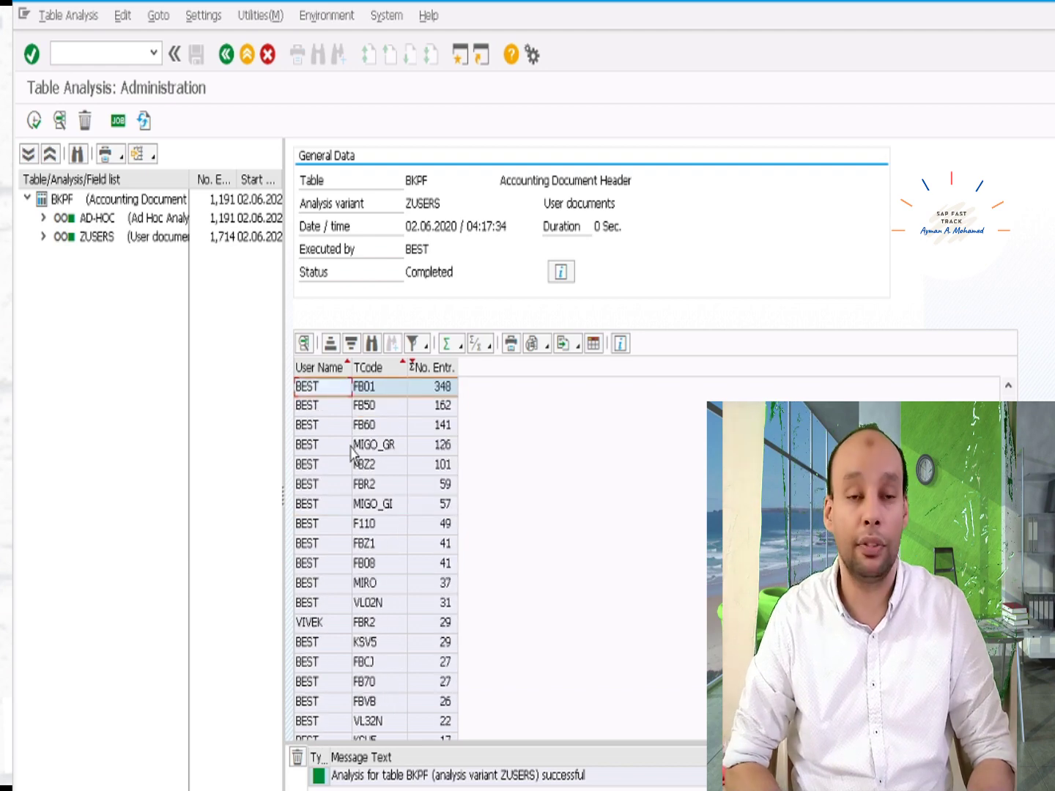